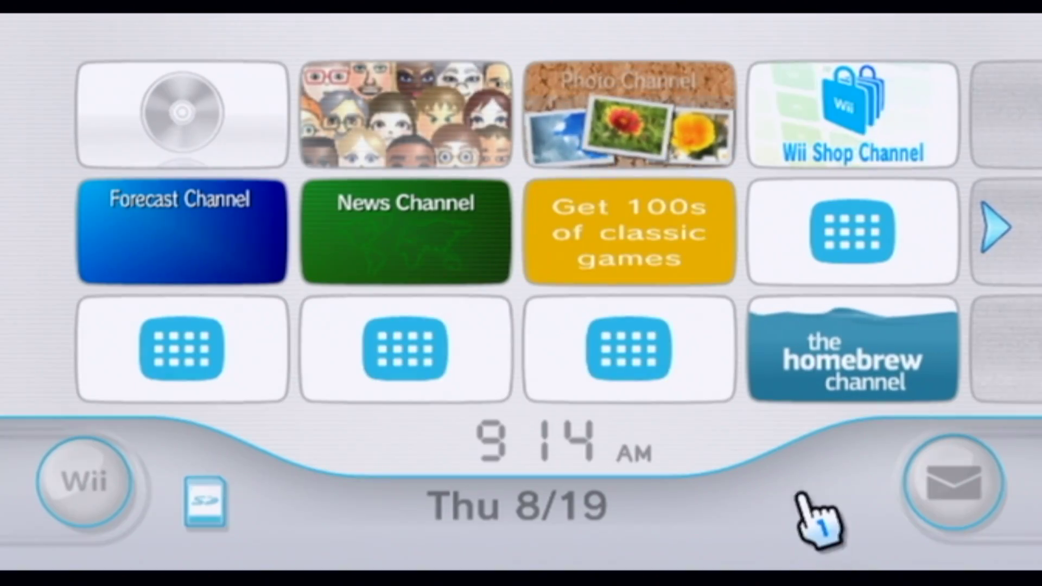
Step: Start the Homebrew Channel from the Wii Menu and load the retroarch-wii app
click(818, 379)
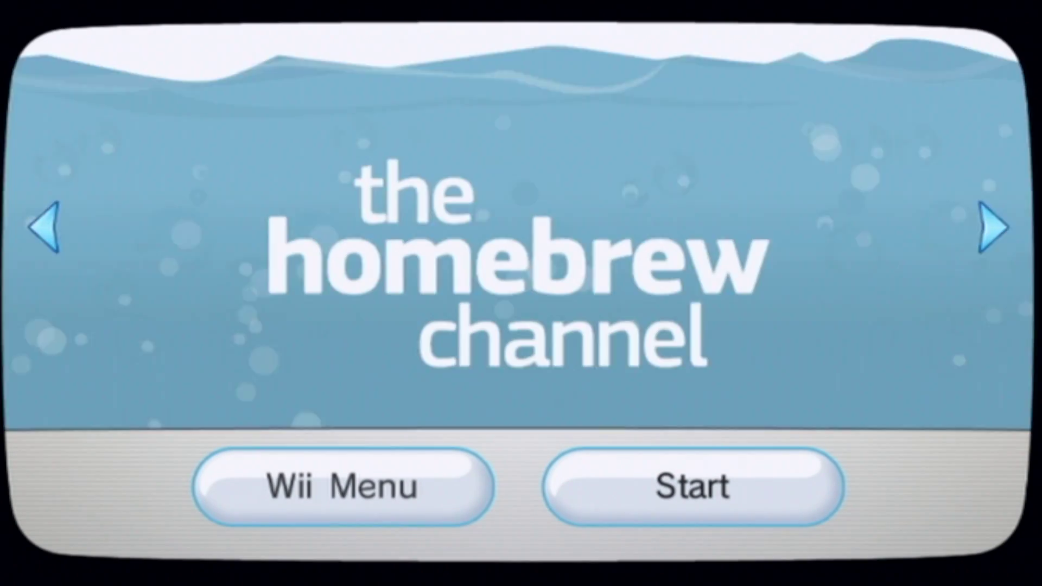
click(693, 485)
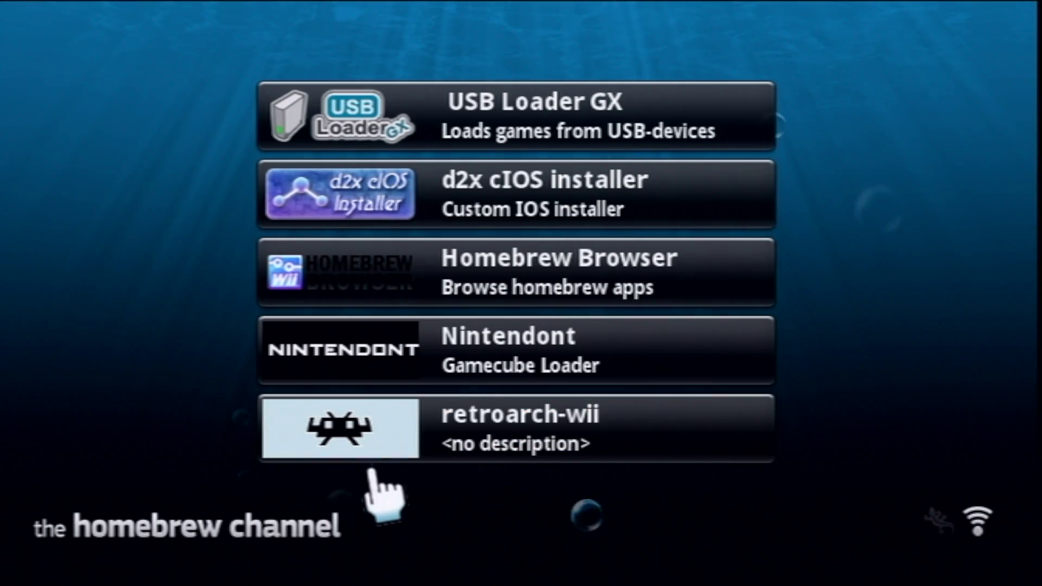
click(386, 436)
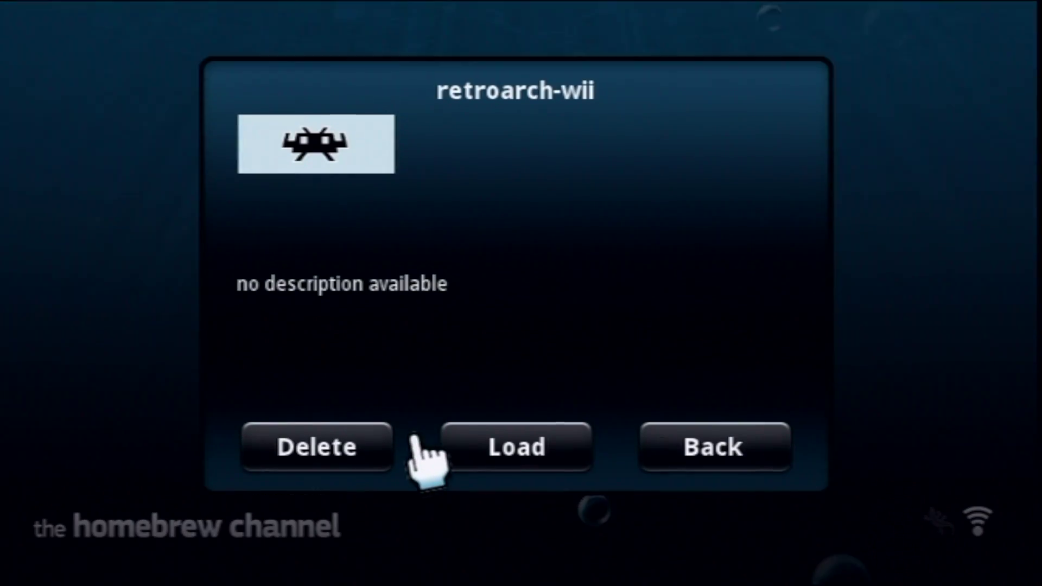
click(480, 453)
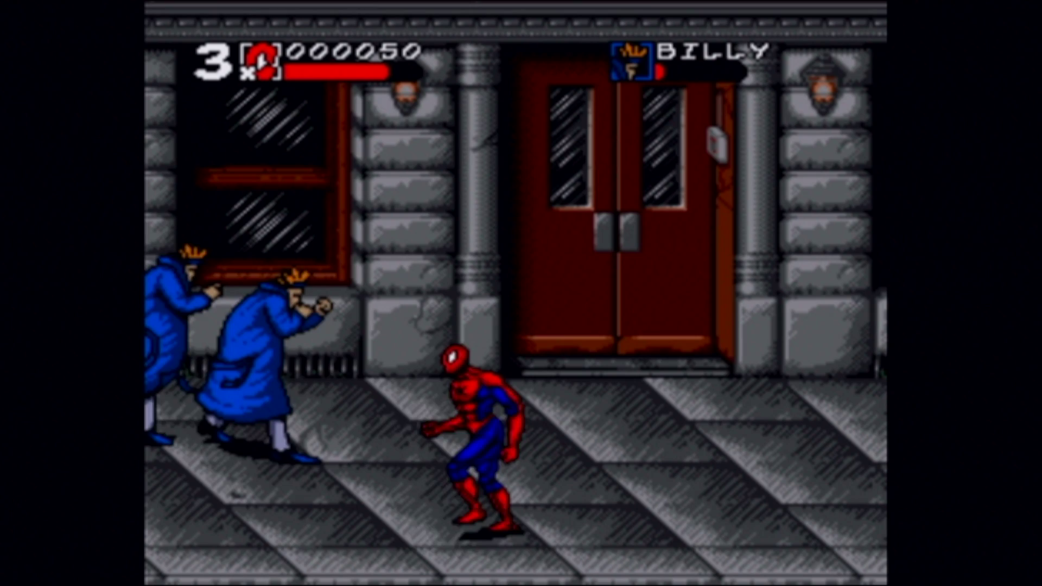
key(z)
key(z)
key(Right)
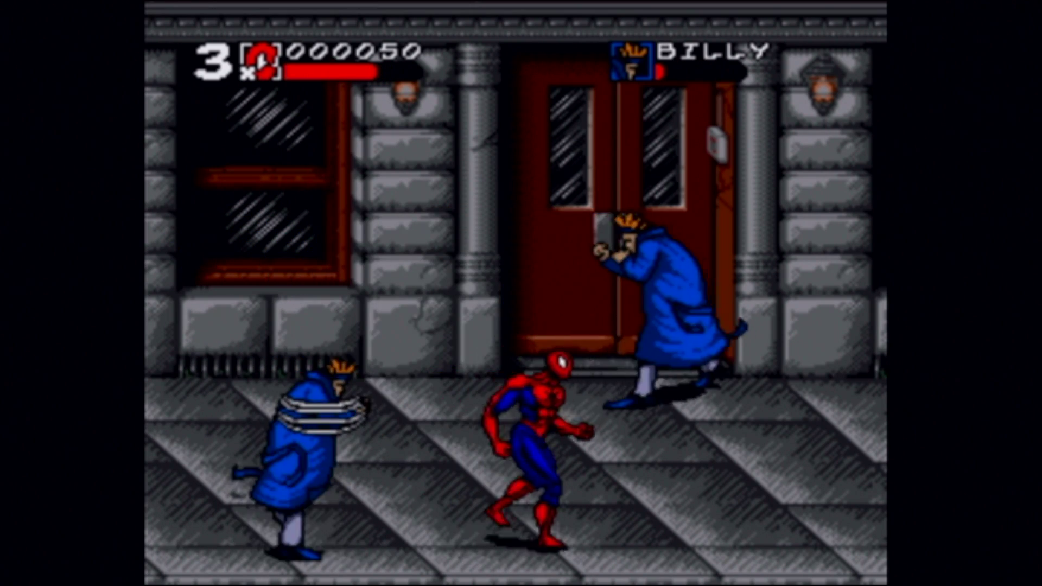
key(z)
key(z)
key(z)
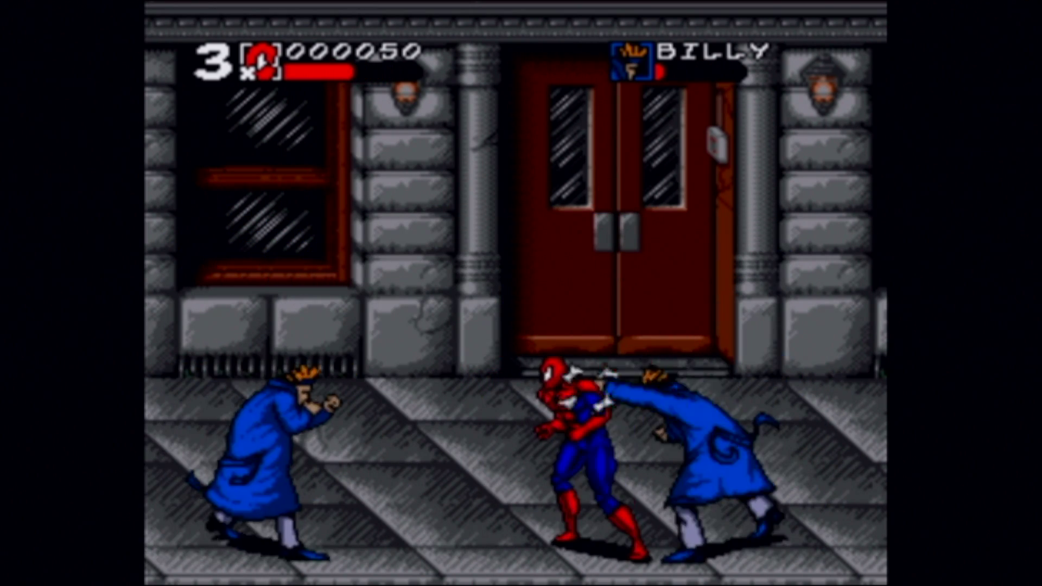
key(z)
key(Left)
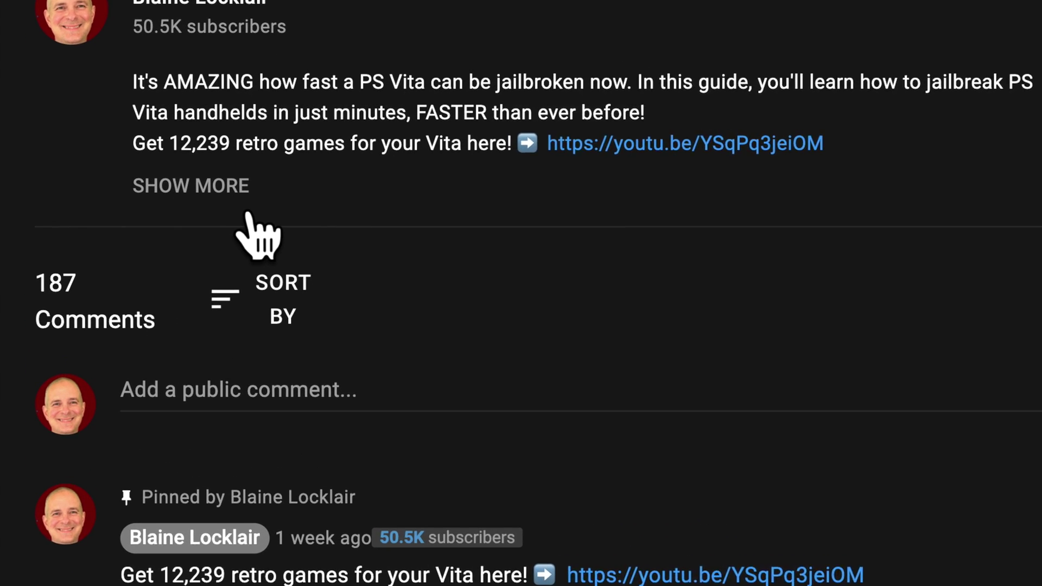
Step: Expand the video description and download the Wii version of RetroArch from the supported platforms page on retroarch.com
click(239, 184)
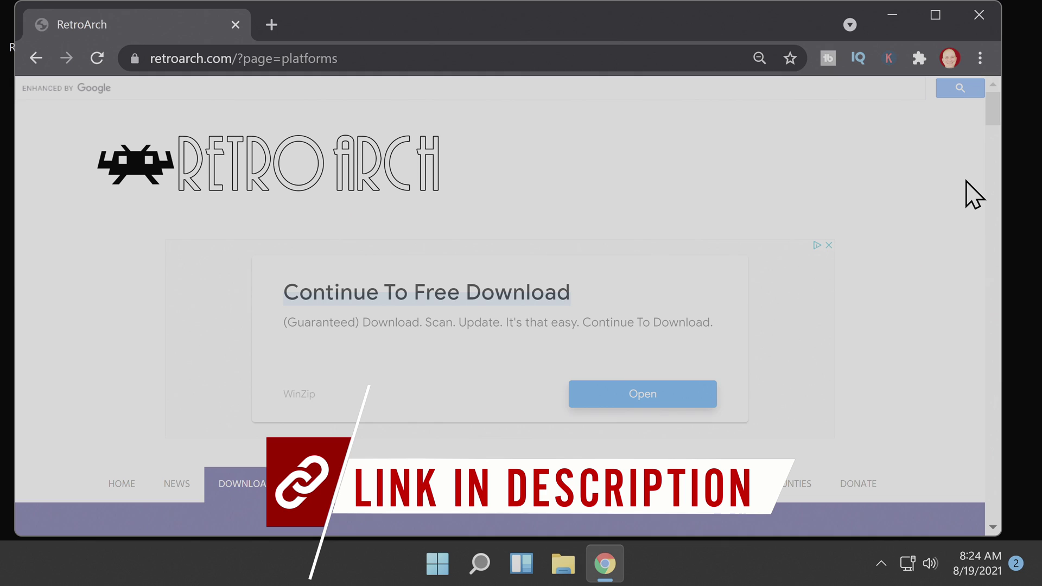
scroll(916, 222, down, 20)
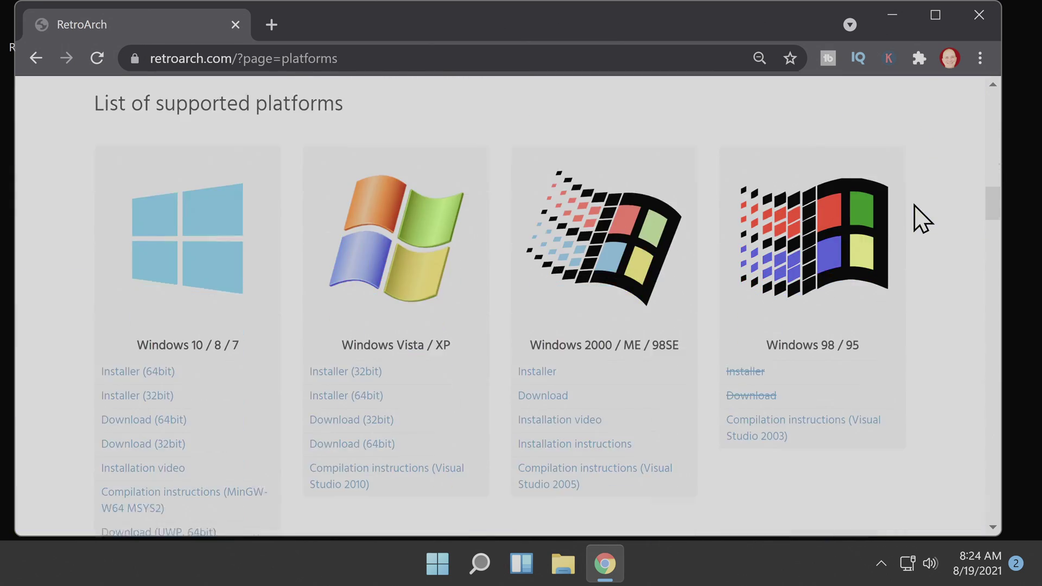
scroll(917, 220, down, 20)
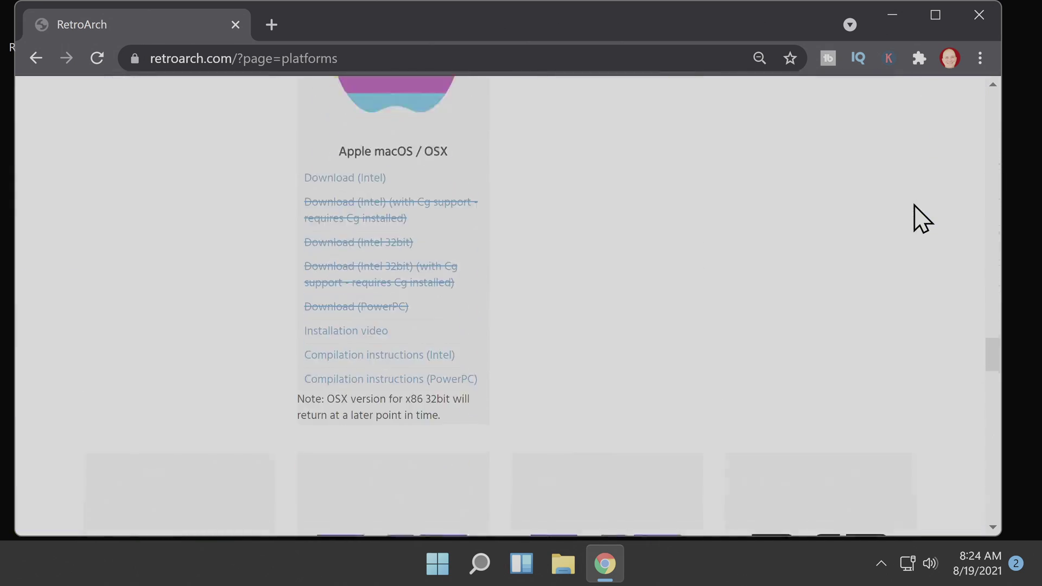
scroll(921, 220, down, 8)
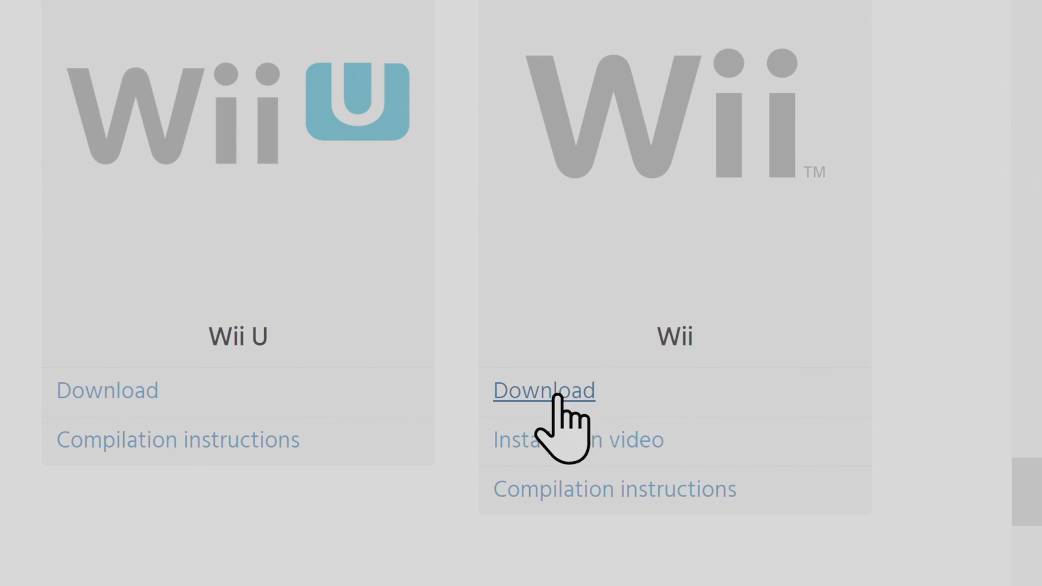
click(557, 396)
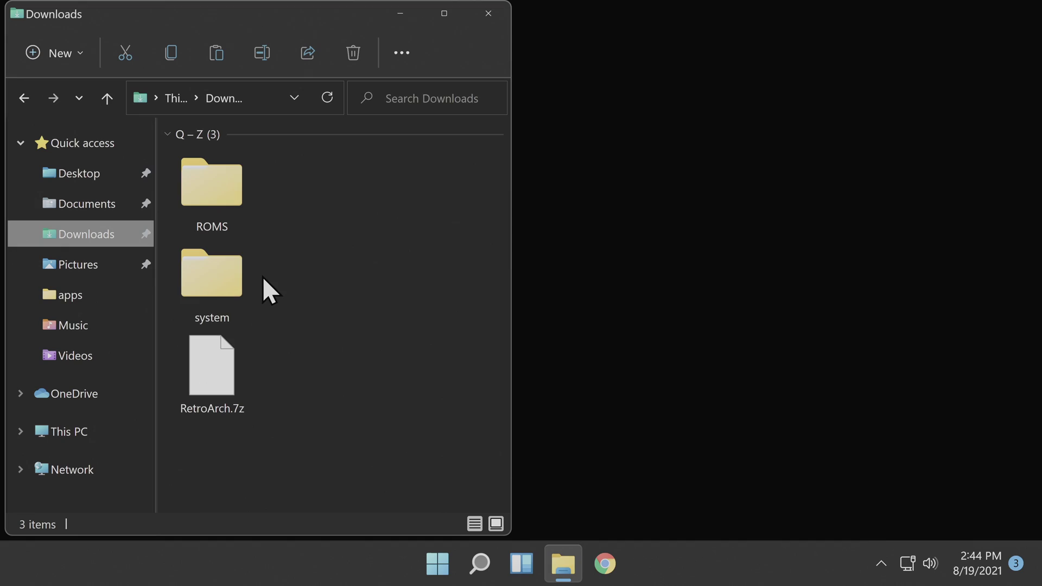
Step: Extract RetroArch.7z into the Downloads folder with Zipware and delete the archive
click(417, 419)
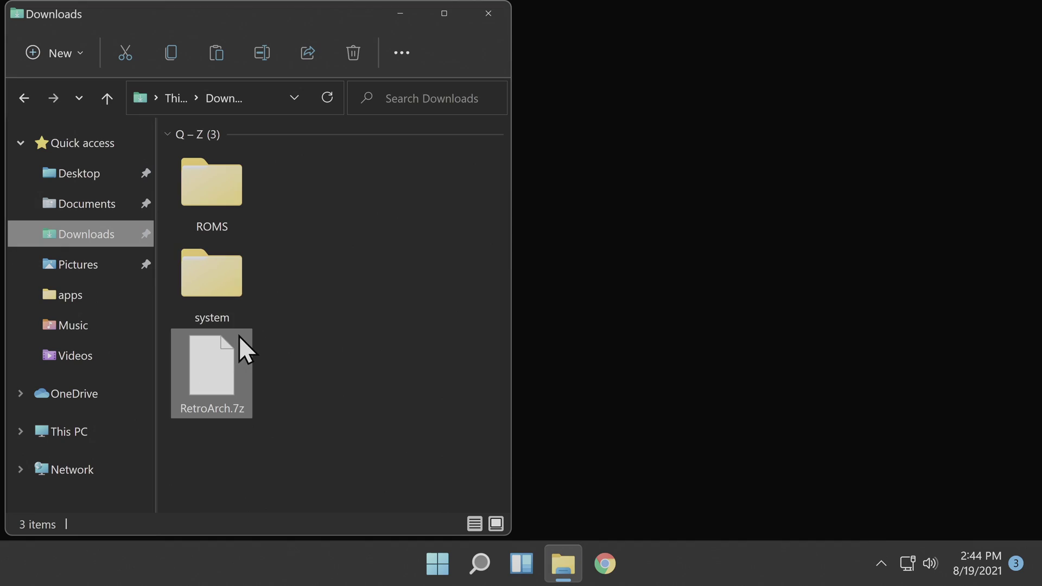
right_click(226, 371)
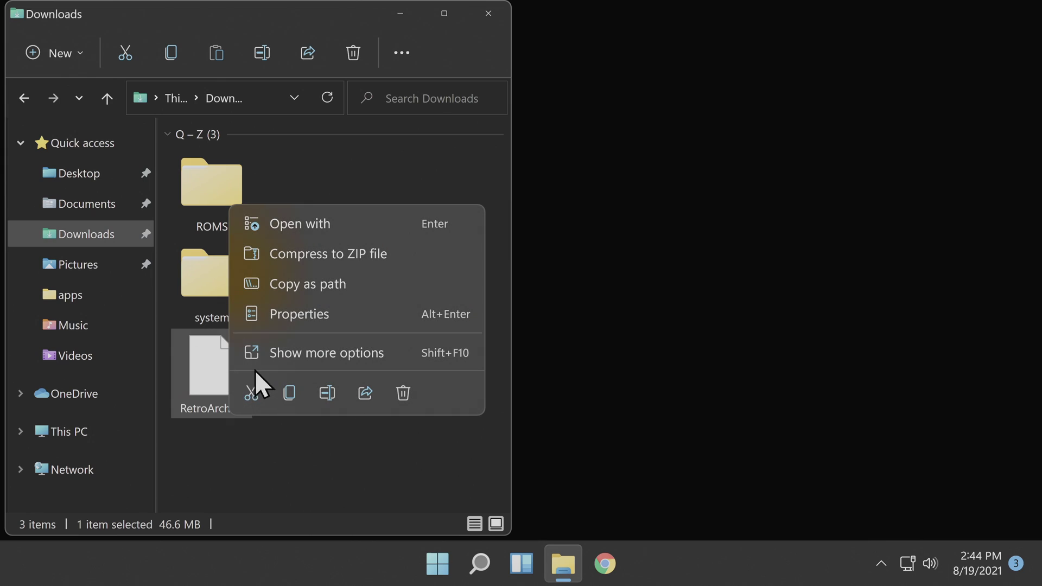
click(308, 352)
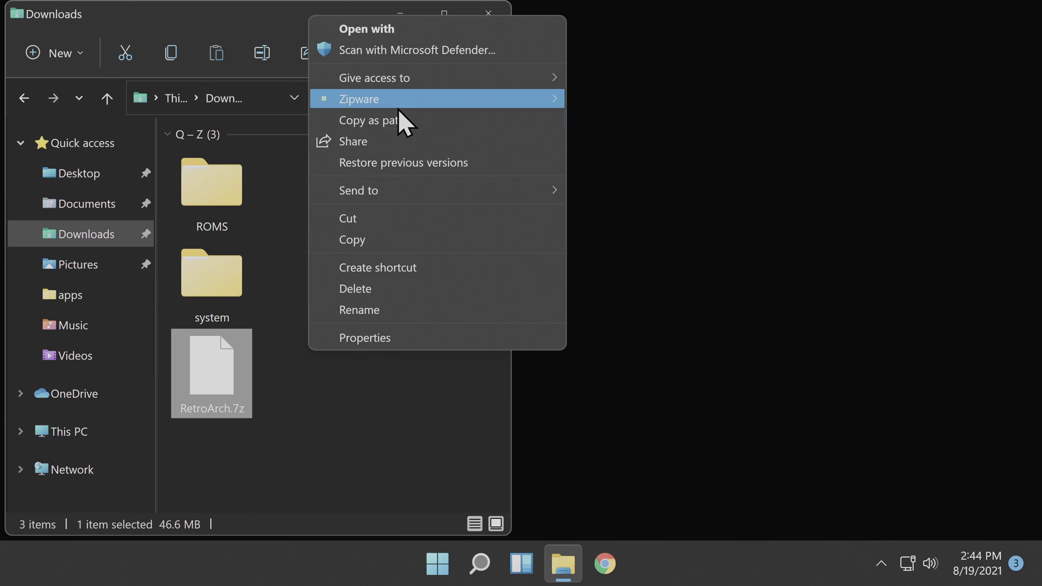
mouse_move(399, 101)
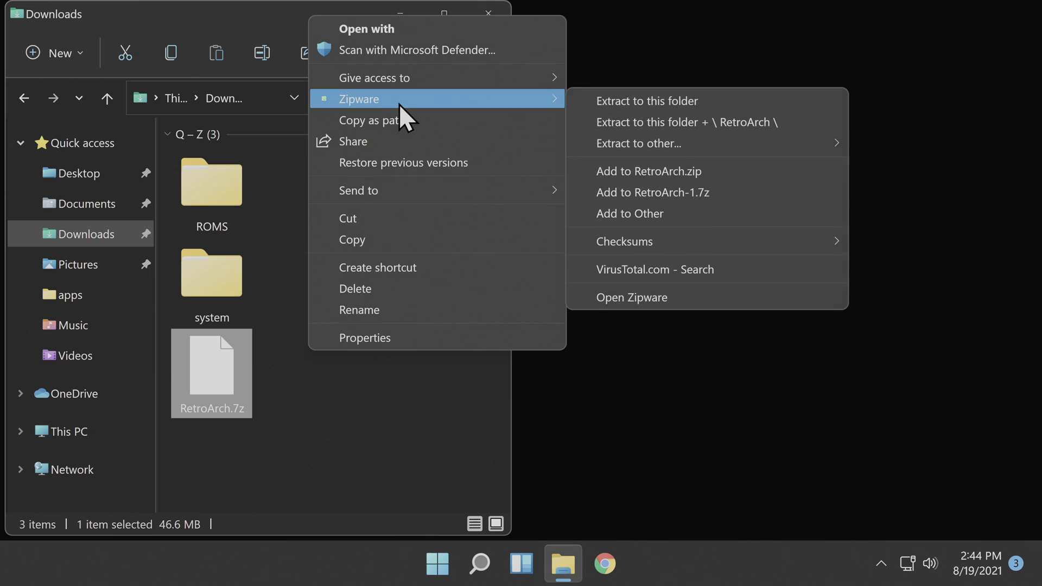
click(623, 106)
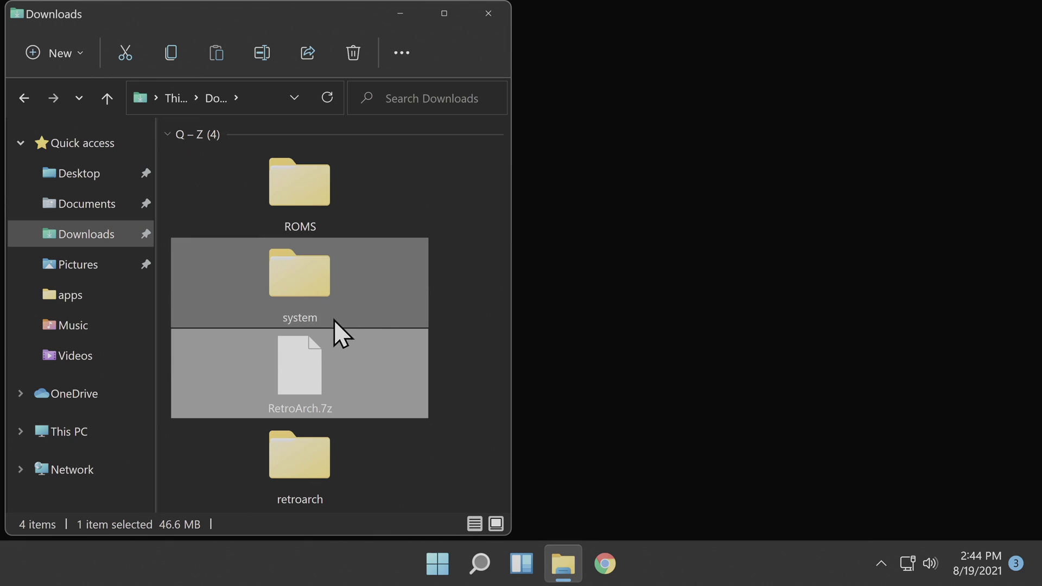
right_click(298, 360)
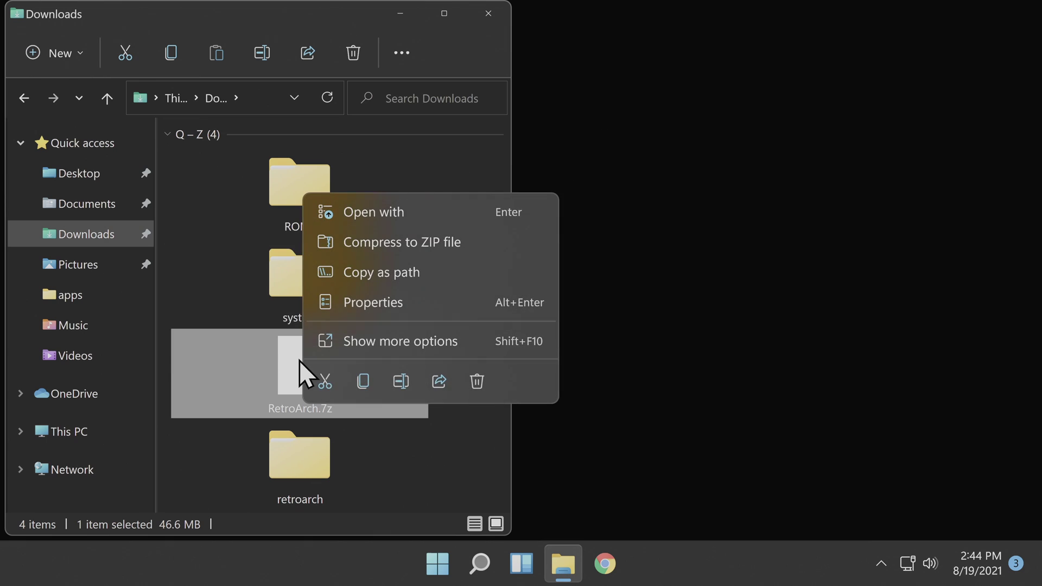
click(477, 381)
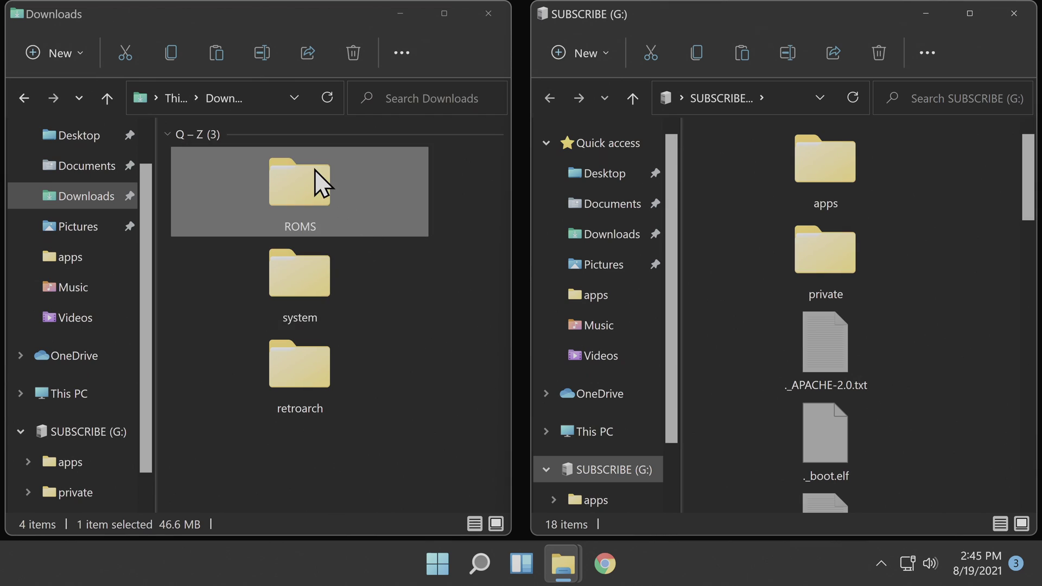
Step: Copy the ROMS folder to the root of SUBSCRIBE (G:) and the extracted retroarch-wii folder into the drive's apps folder
drag(310, 177, 940, 447)
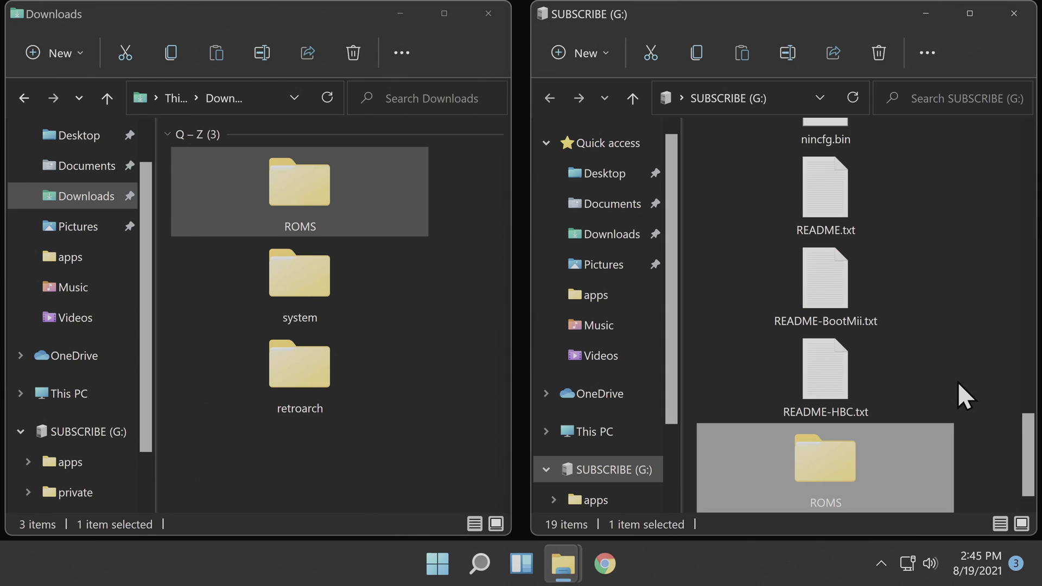
mouse_move(891, 483)
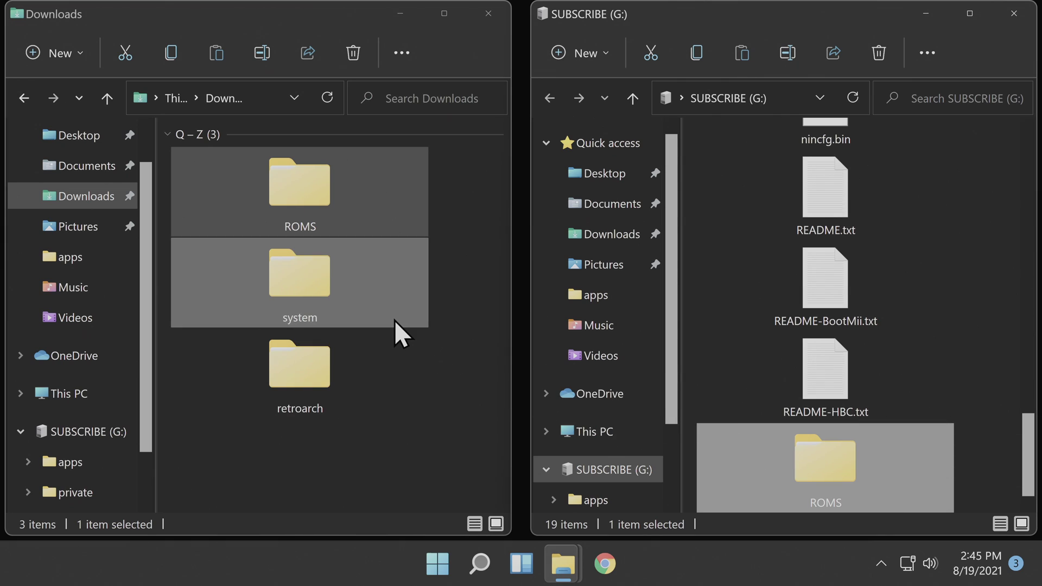
double_click(308, 363)
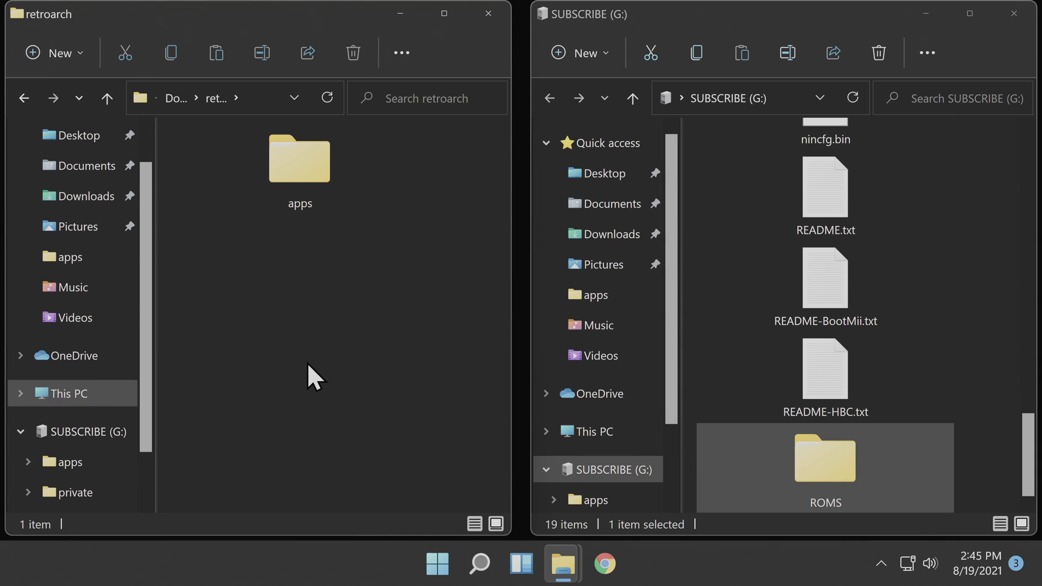
double_click(297, 164)
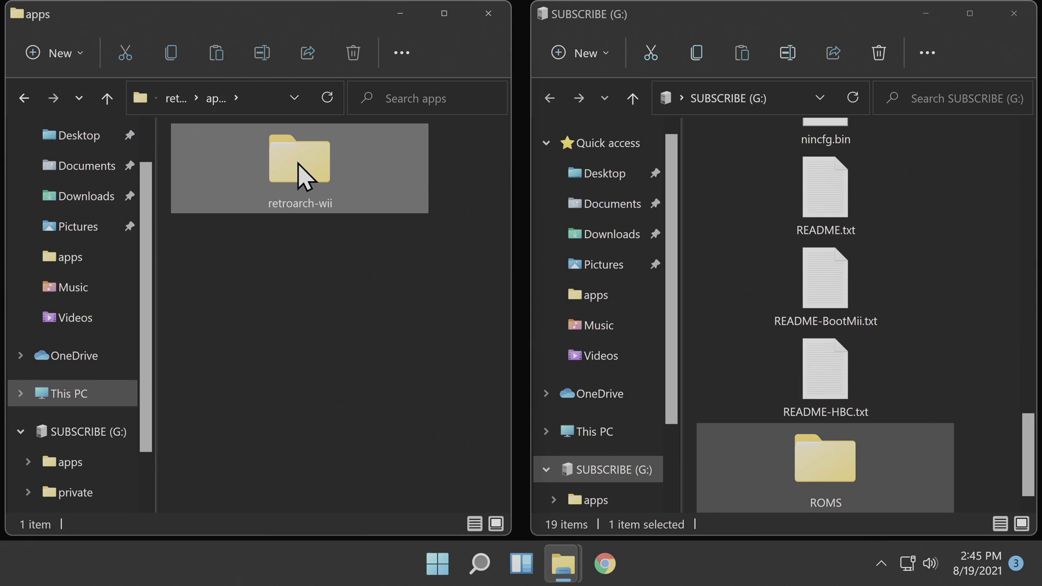
click(298, 164)
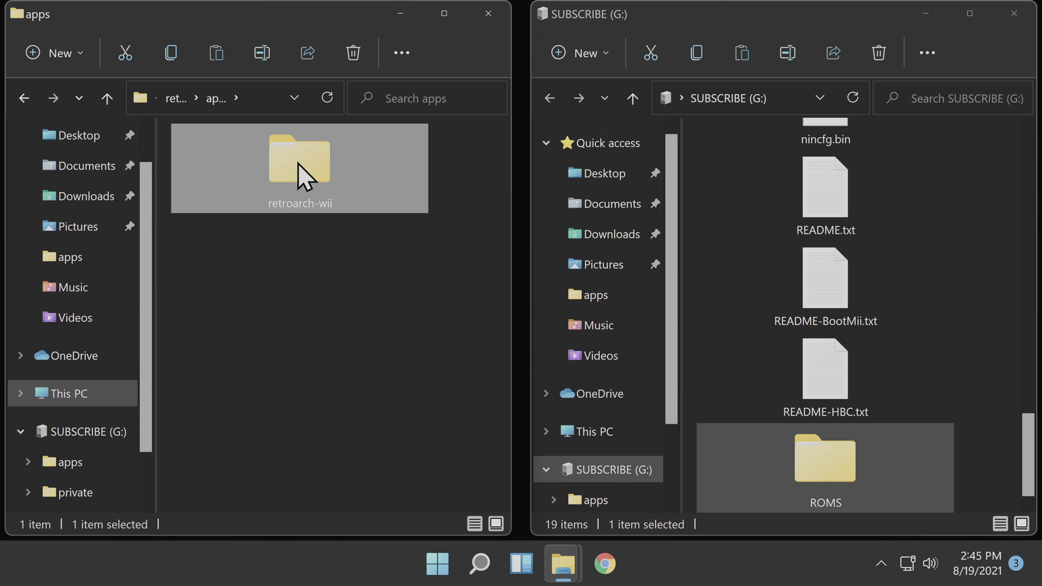
scroll(782, 256, up, 10)
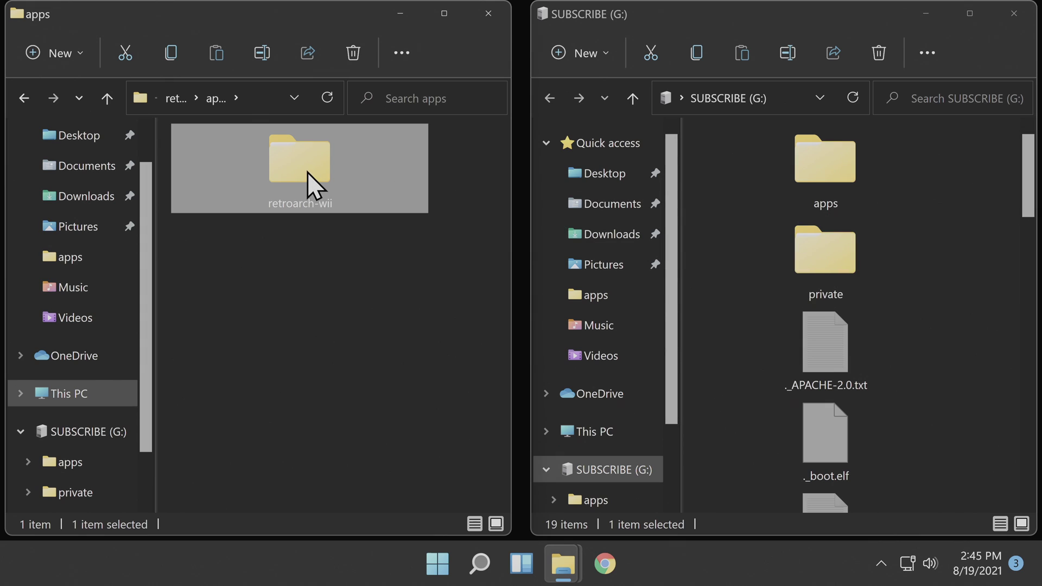
drag(307, 171, 819, 162)
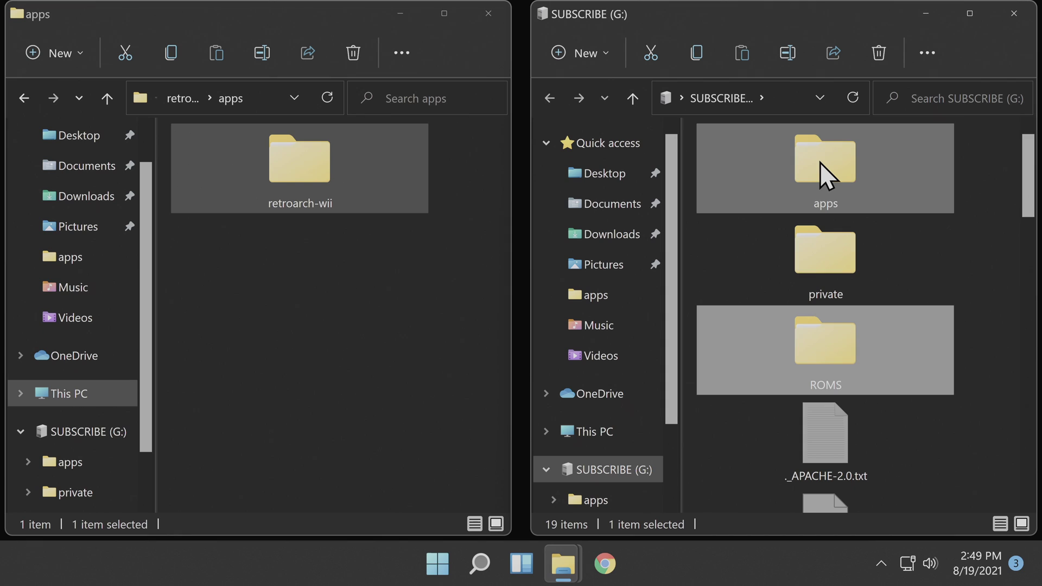
click(1008, 9)
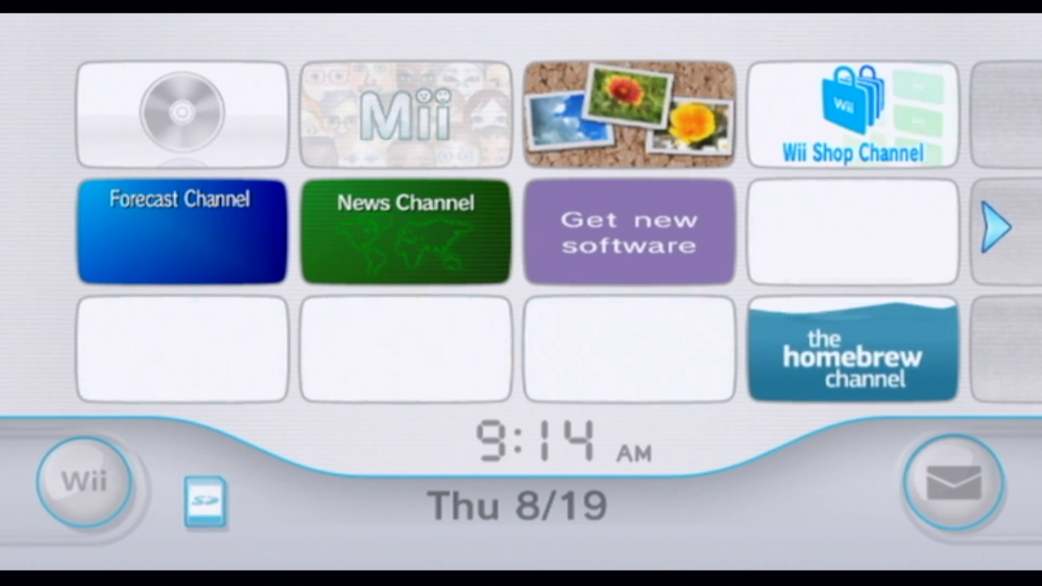
Step: Open the Homebrew Channel on the Wii and launch the installed retroarch-wii app
click(814, 361)
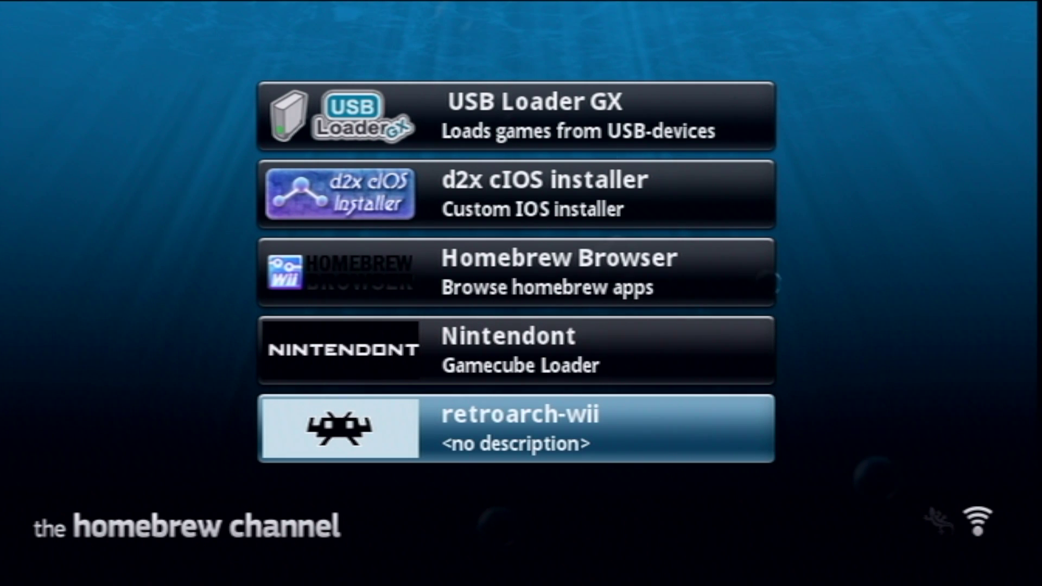
click(388, 437)
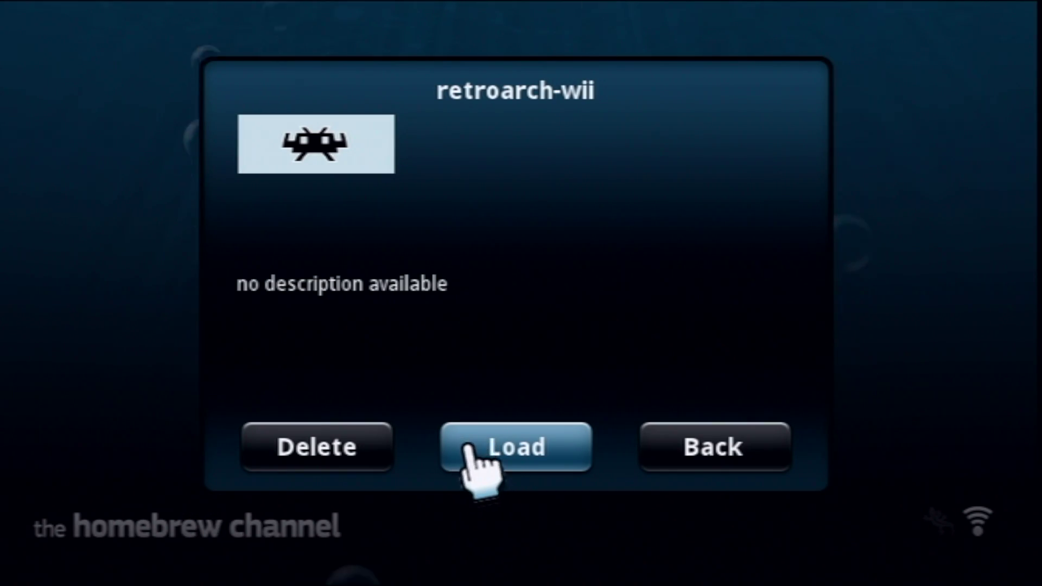
click(483, 452)
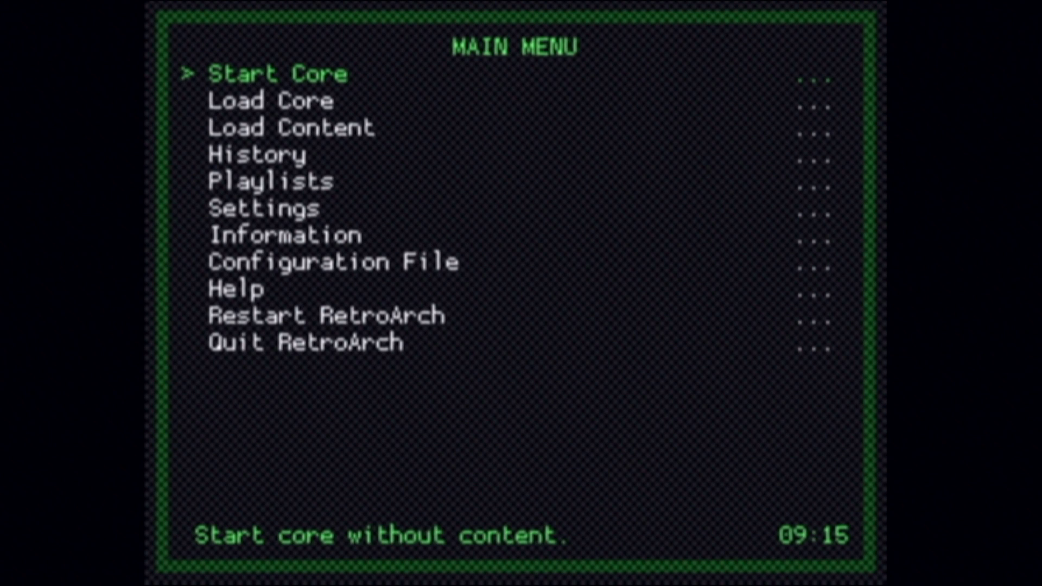
Step: Start loading content and open the SD card's root directory, sd:/
key(Down)
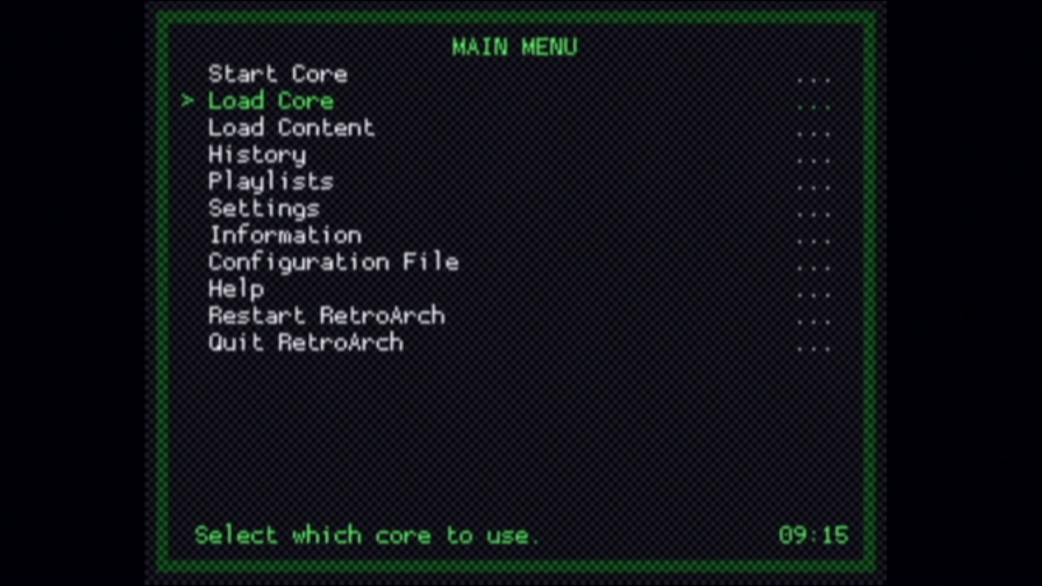
key(Down)
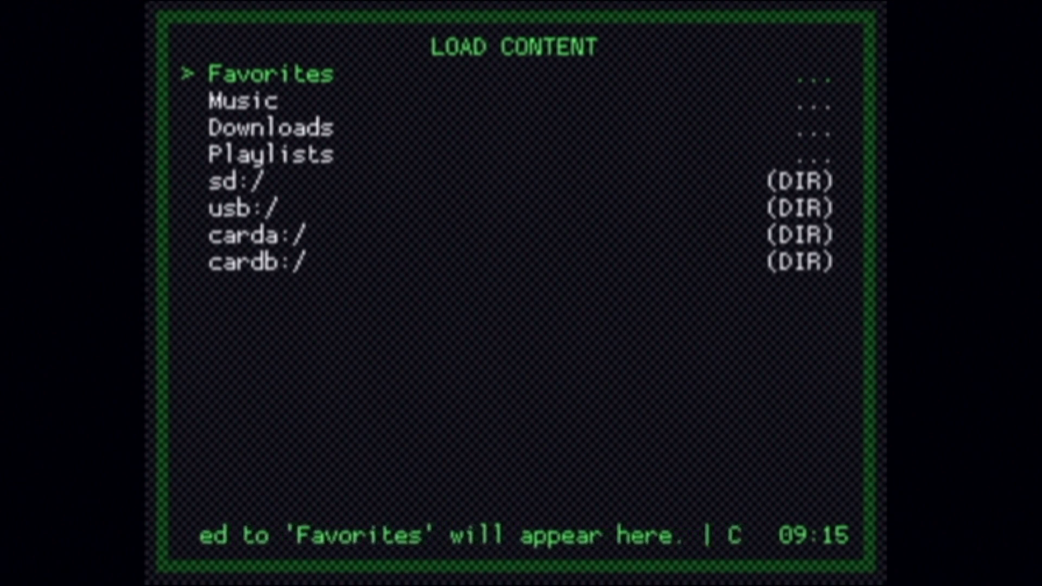
key(Down)
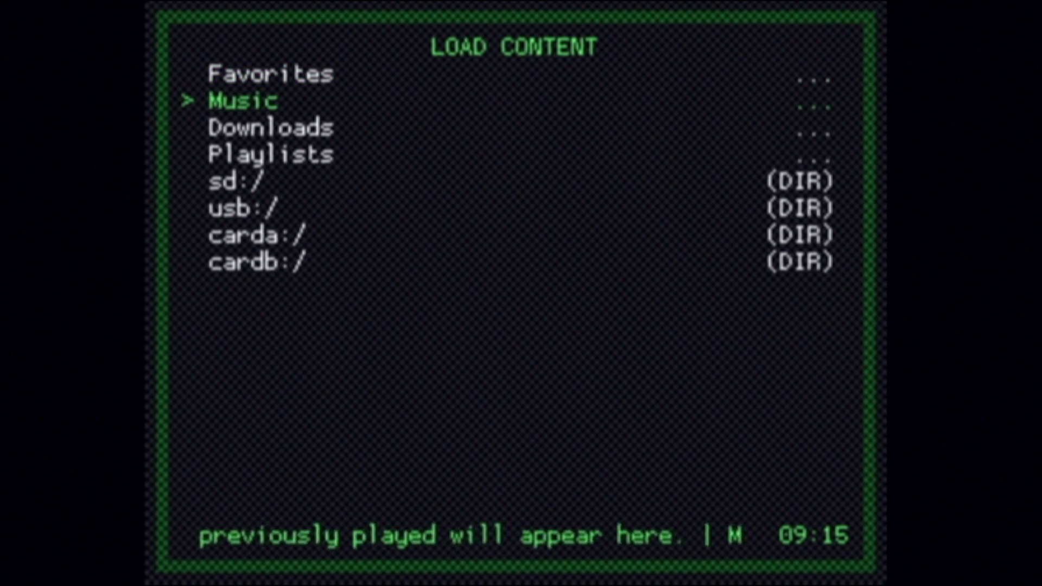
key(Down)
key(Down)
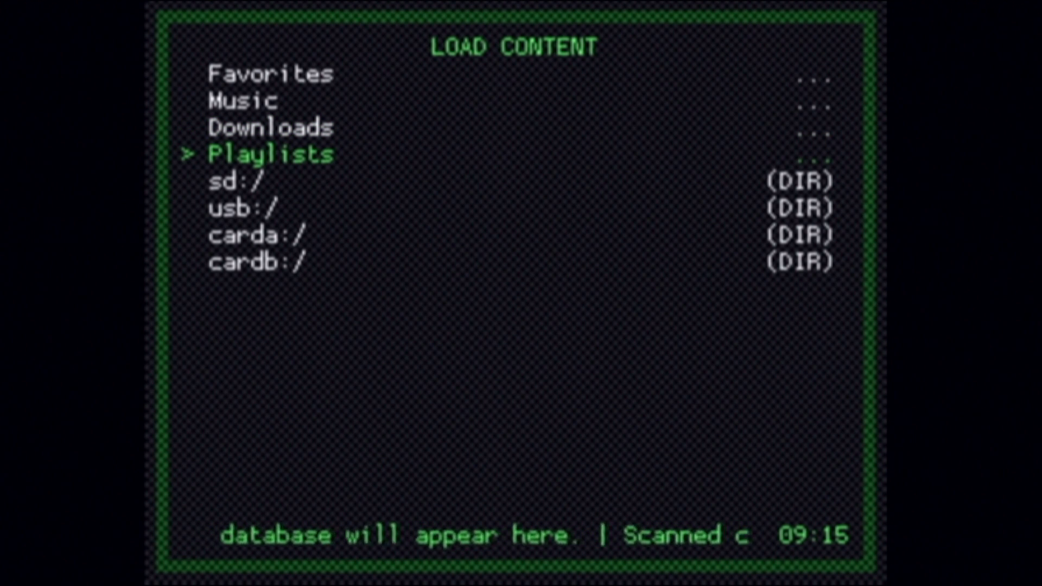
key(Down)
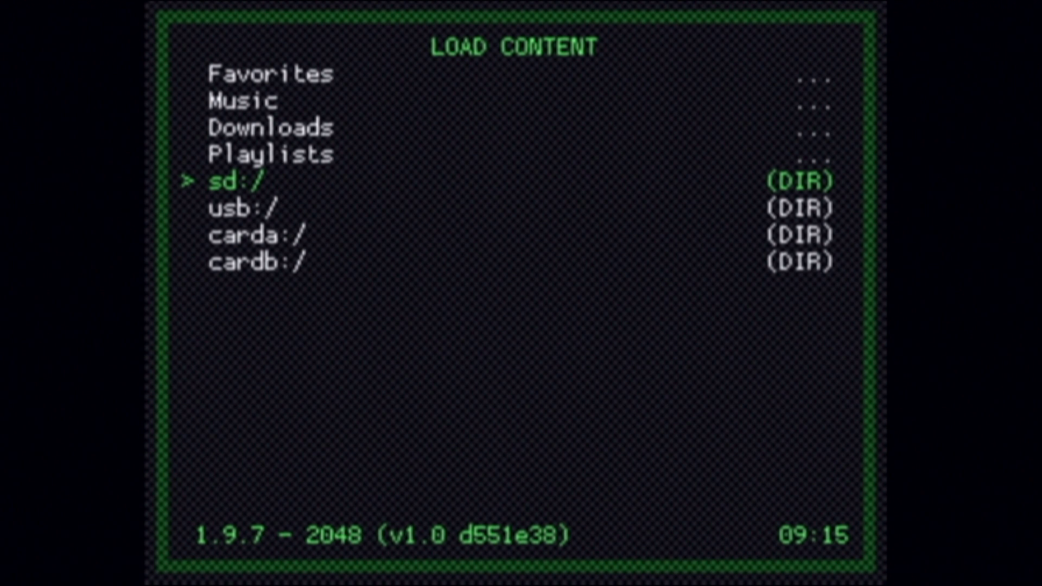
key(Return)
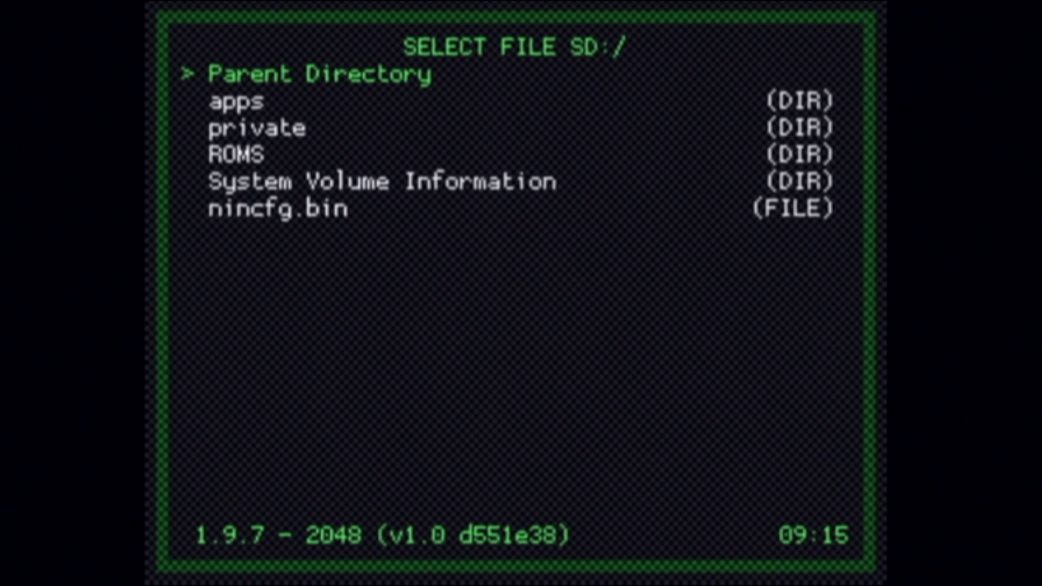
Step: Open the Genesis folder inside the card's ROMS directory
key(Down)
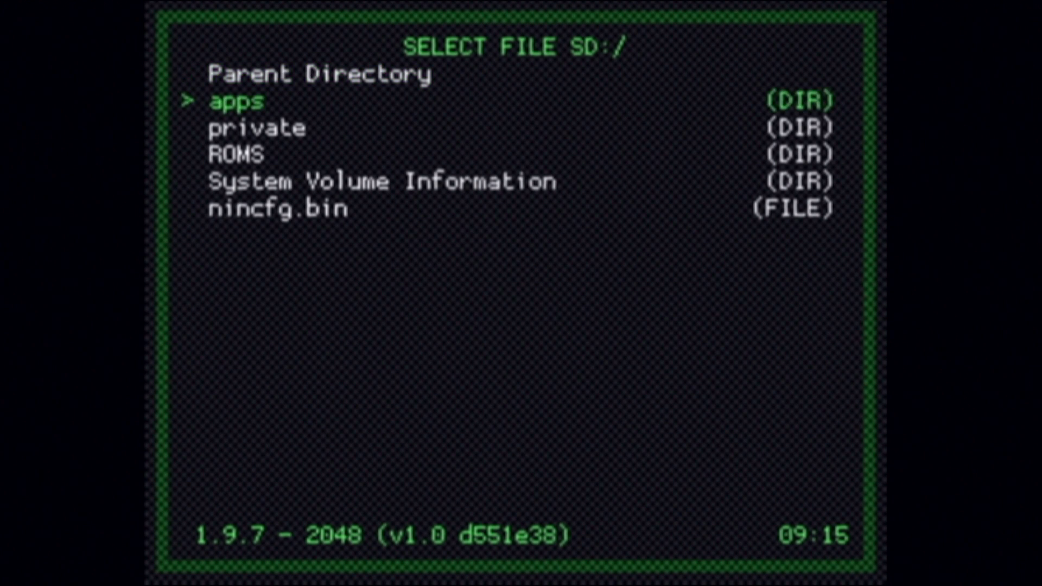
key(Down)
key(Down)
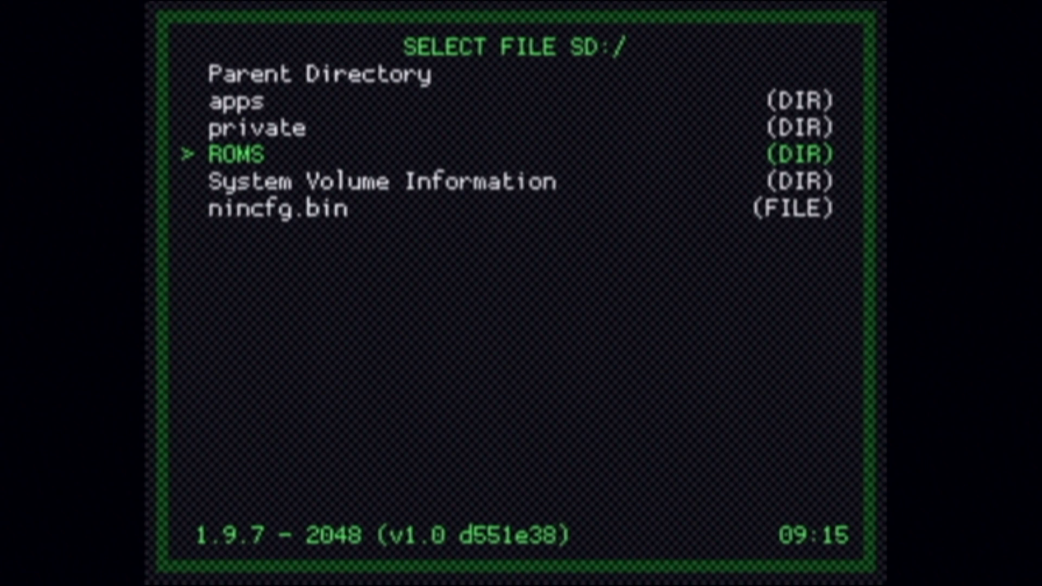
key(Return)
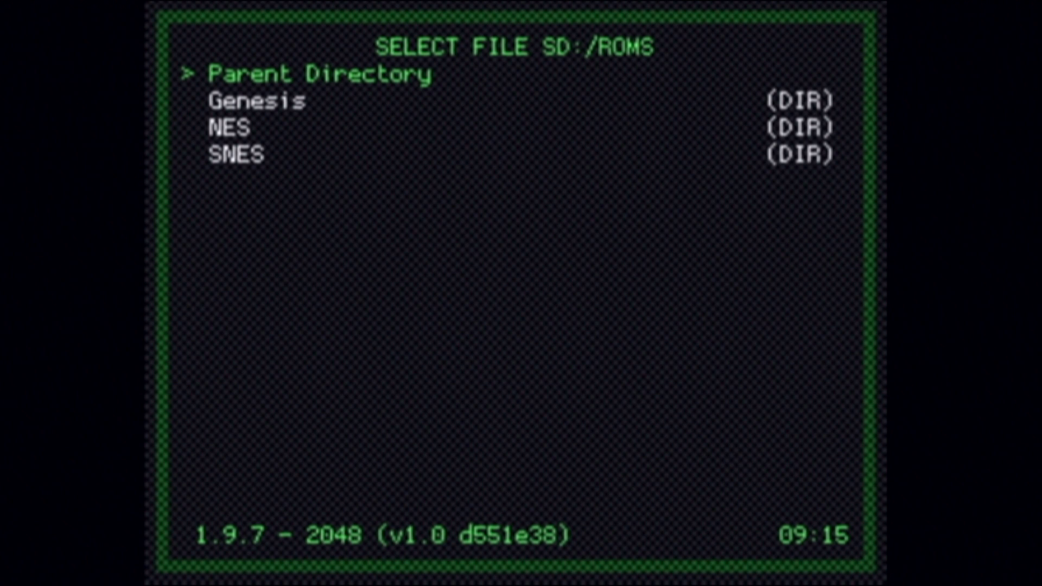
key(Down)
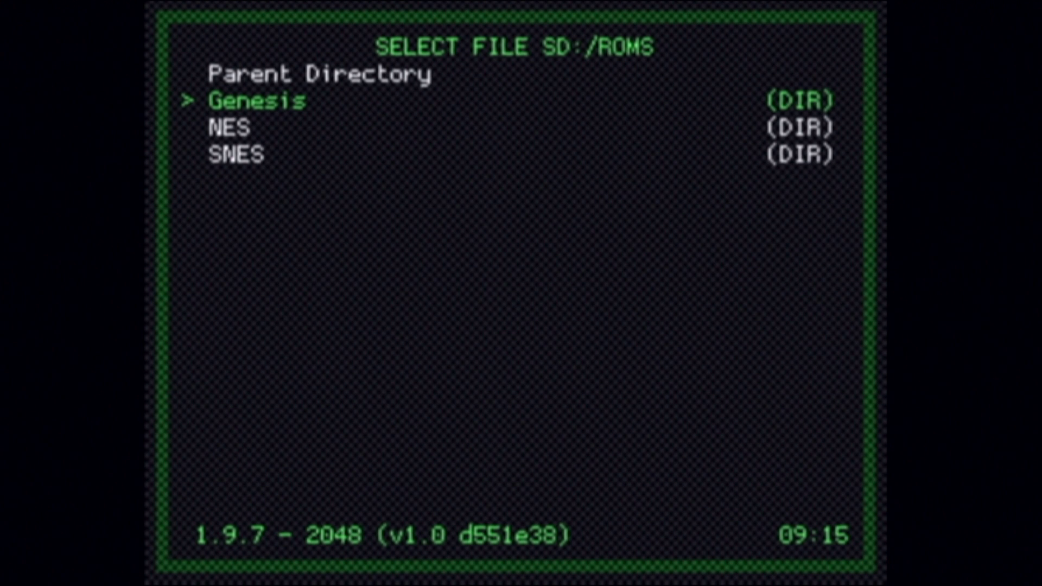
key(Return)
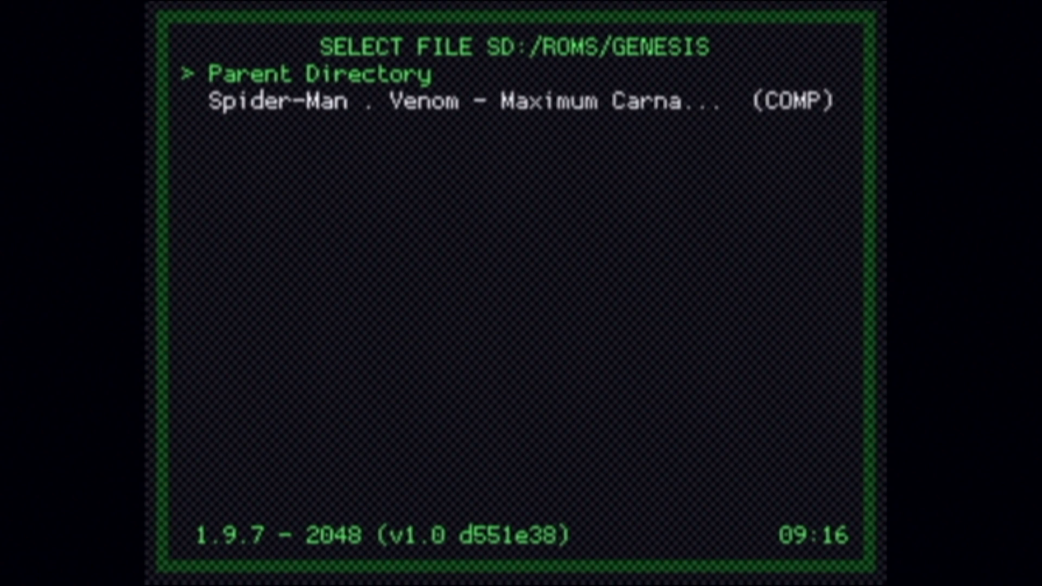
Step: Browse the Spider-Man . Venom - Maximum Carnage (World) archive and run the .md game file inside it
key(Down)
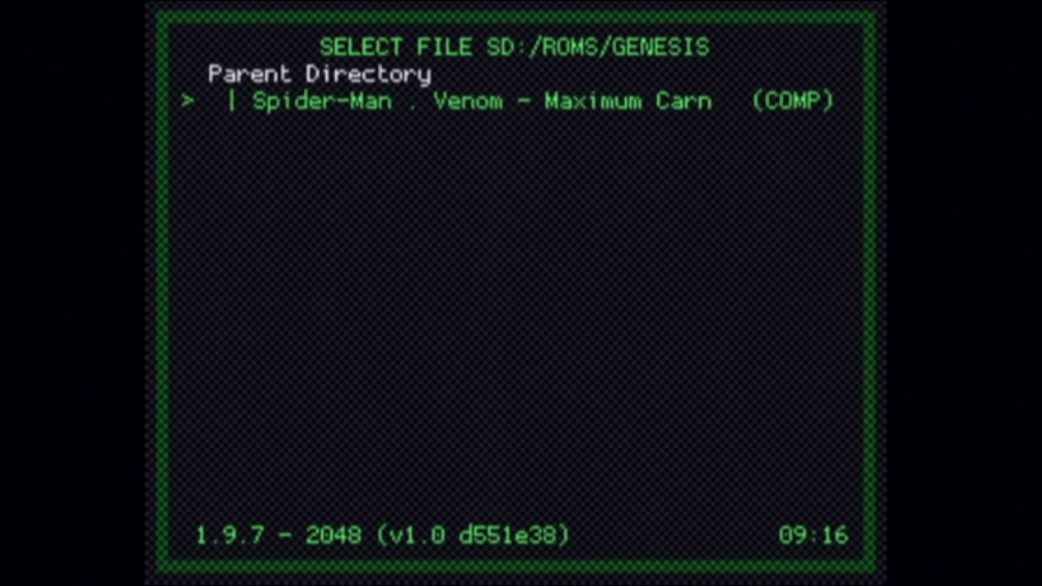
key(Return)
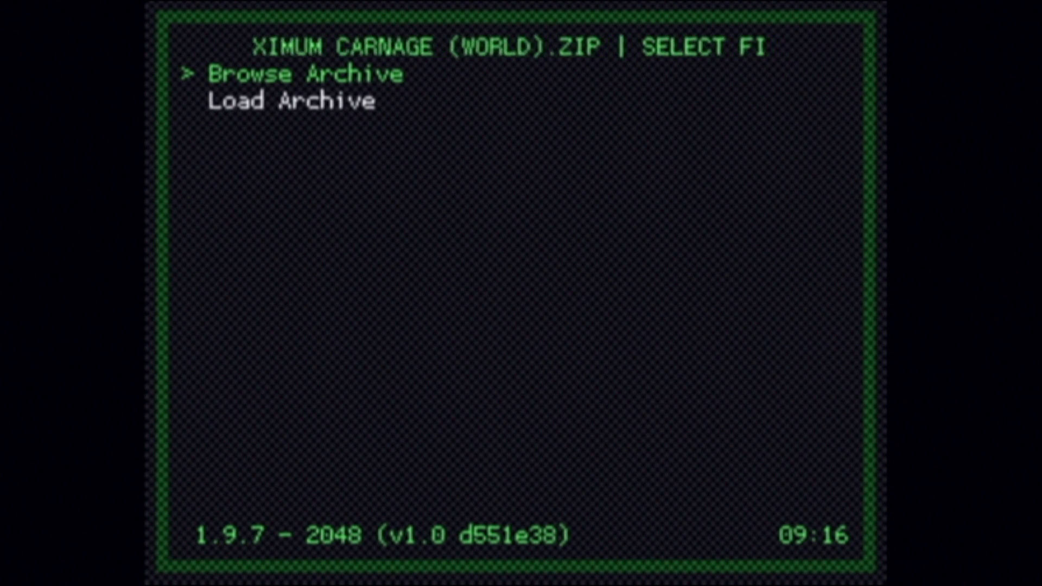
key(Return)
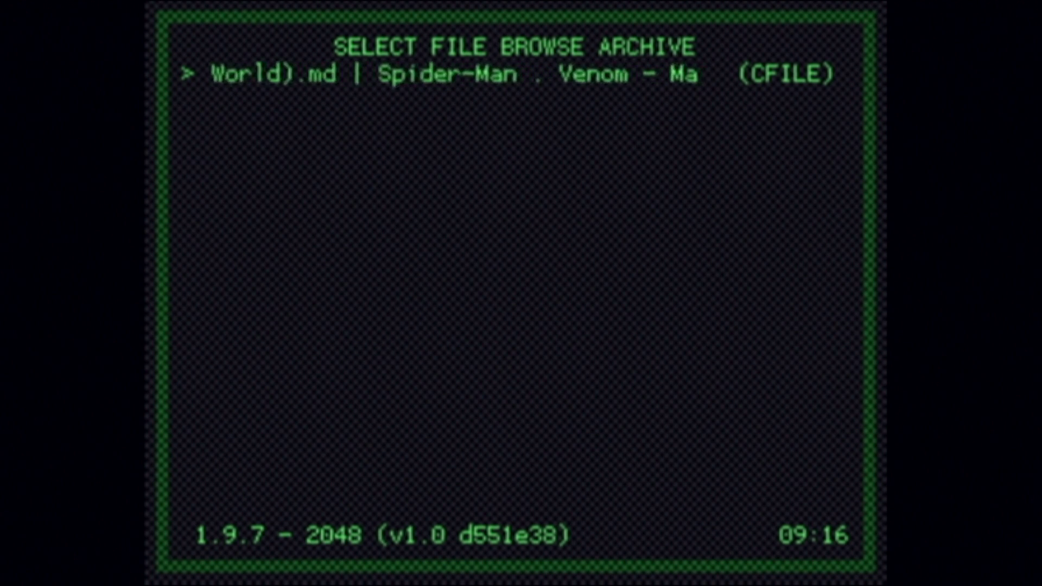
key(Return)
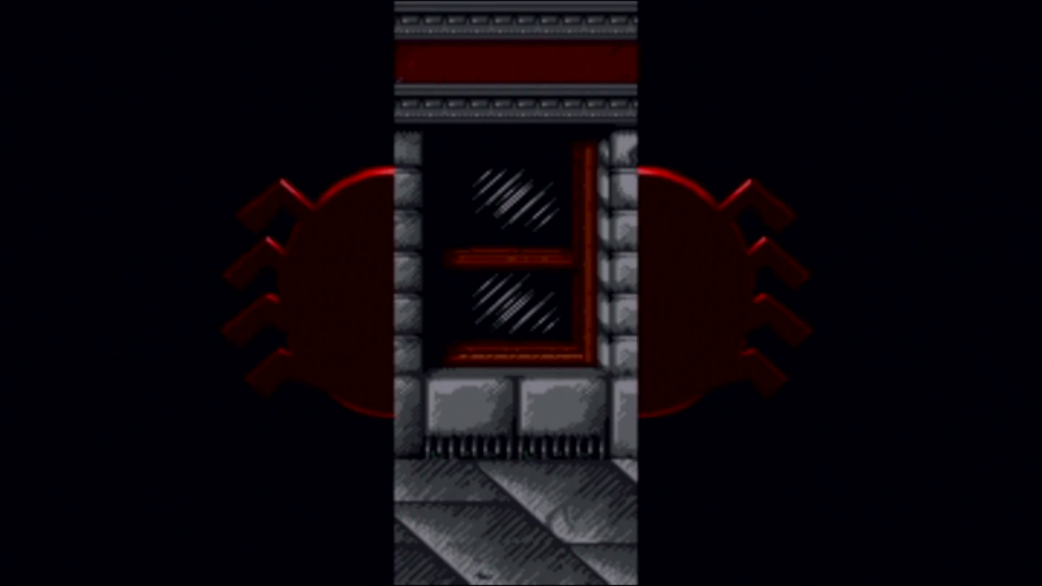
key(Right)
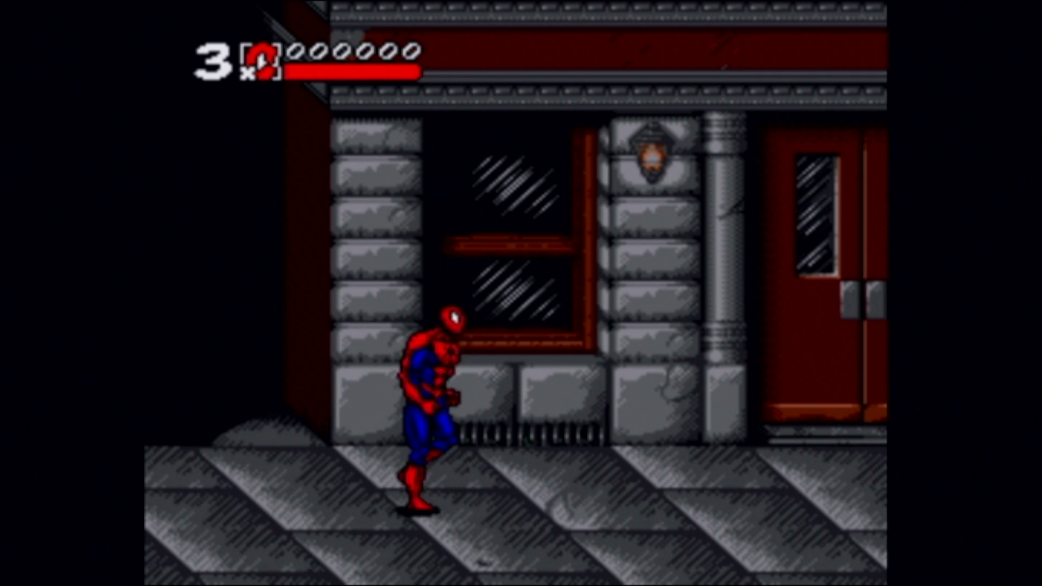
key(z)
key(z)
key(Up)
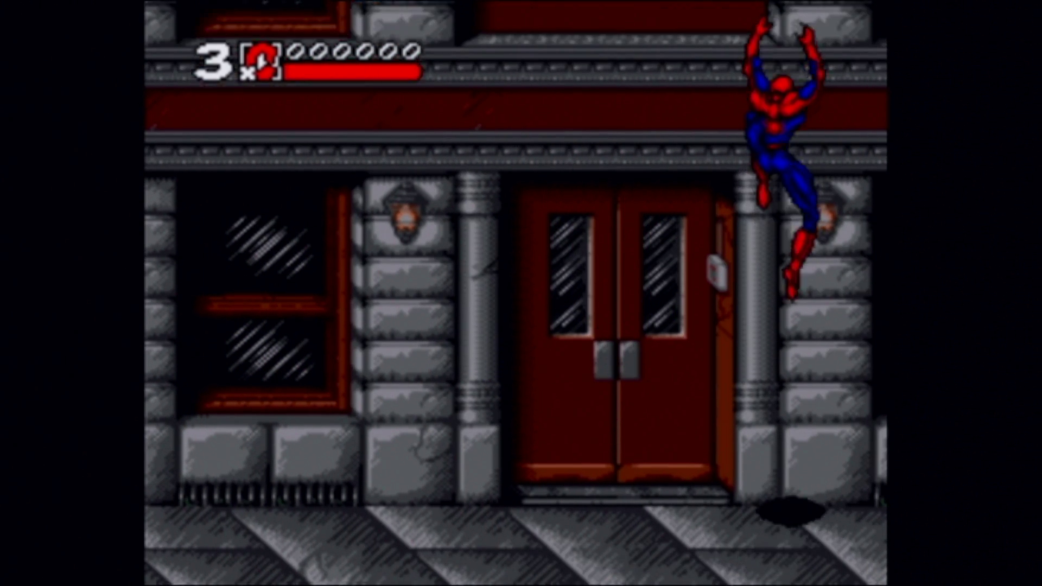
key(Left)
key(Left)
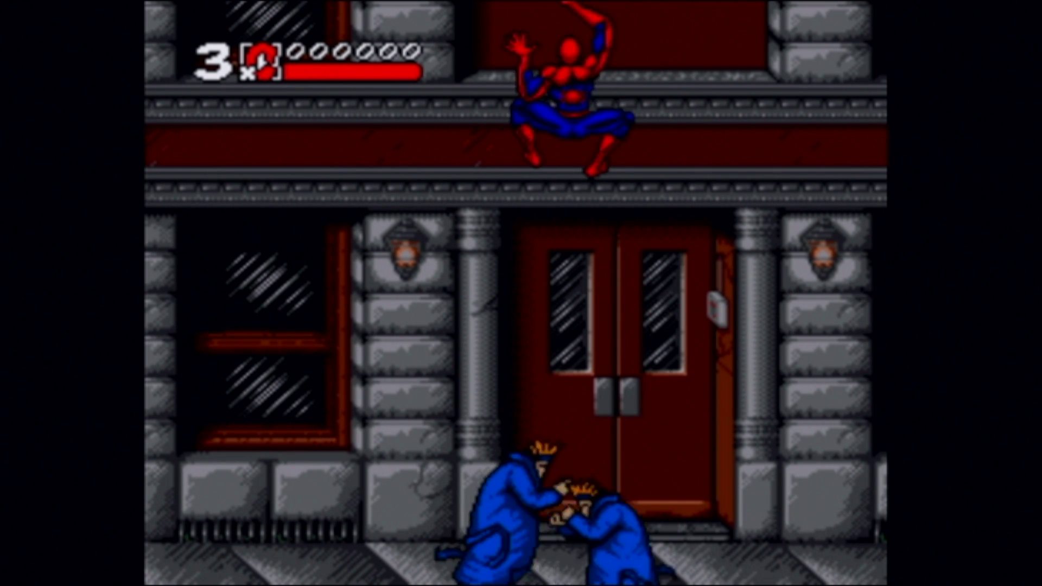
key(Down)
key(Right)
key(x)
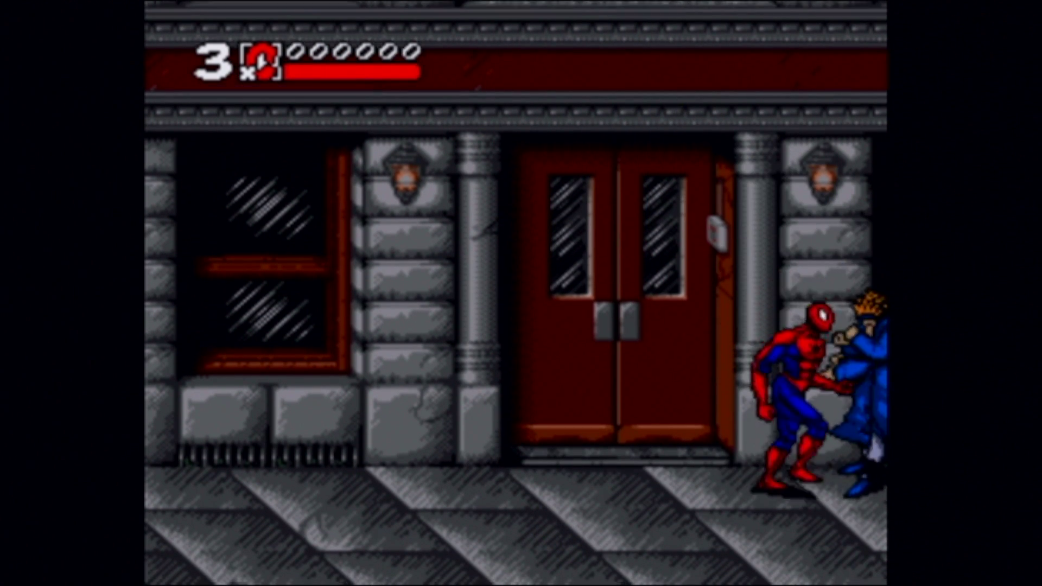
key(z)
key(x)
key(Left)
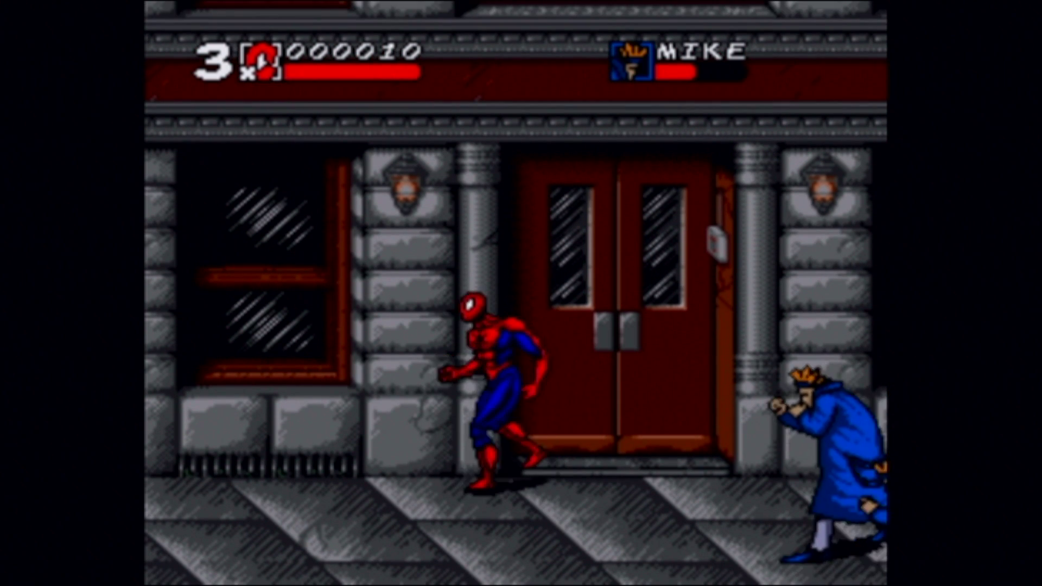
Step: Bring up the Quick Menu during the game and close the running content
key(F1)
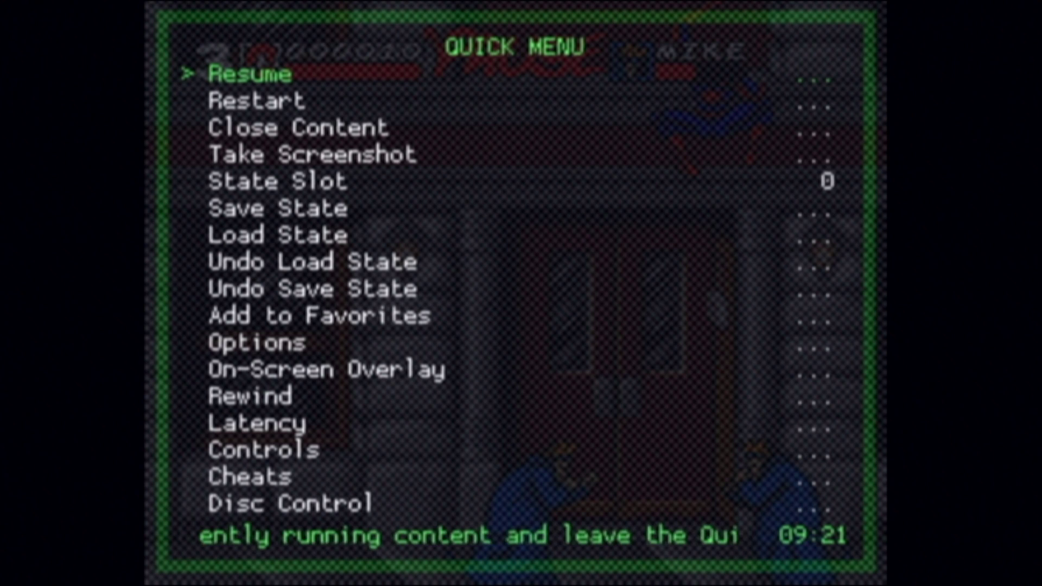
key(Down)
key(Down)
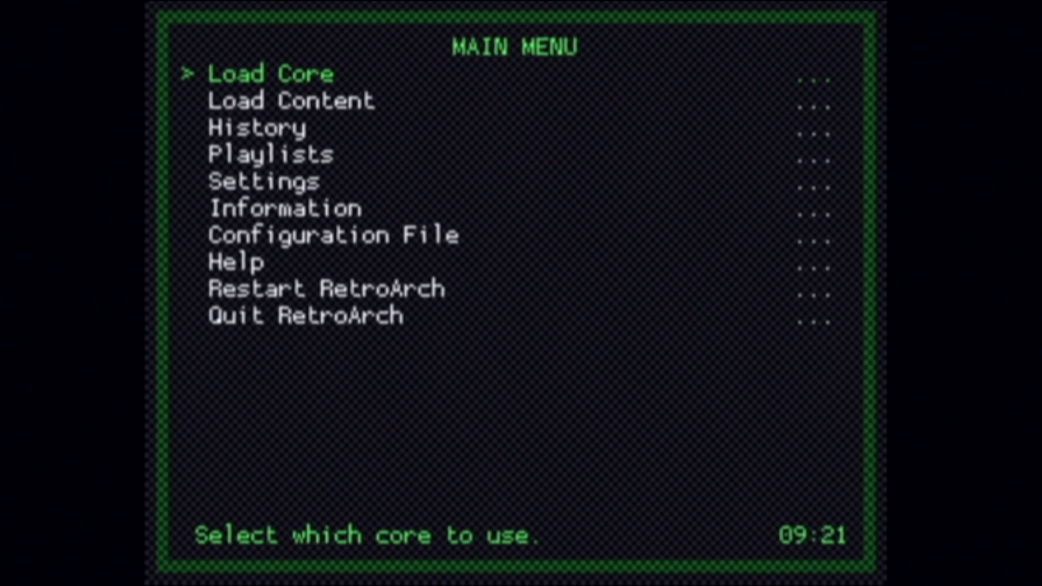
key(Down)
key(Down)
key(Down)
key(Down)
key(Down)
key(Down)
key(Down)
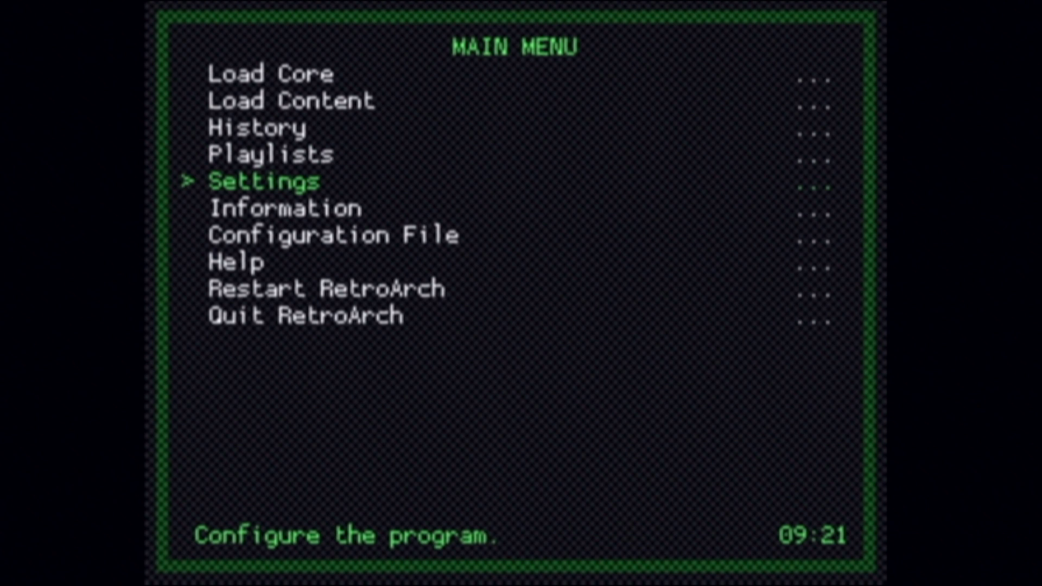
key(Down)
key(Down)
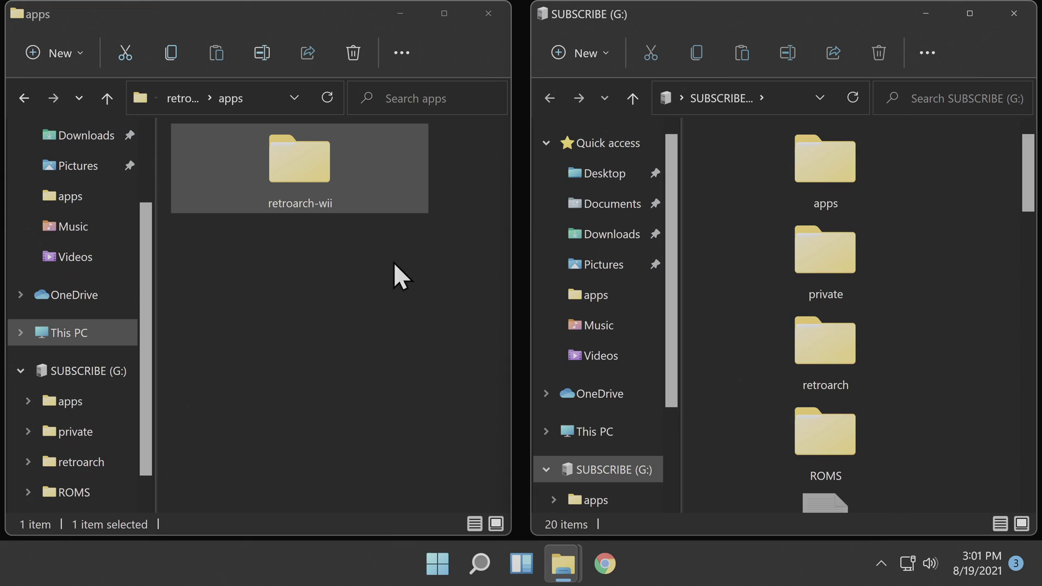
Step: Switch to File Explorer and copy the system folder from Downloads into the retroarch folder on SUBSCRIBE (G:)
click(23, 98)
click(23, 98)
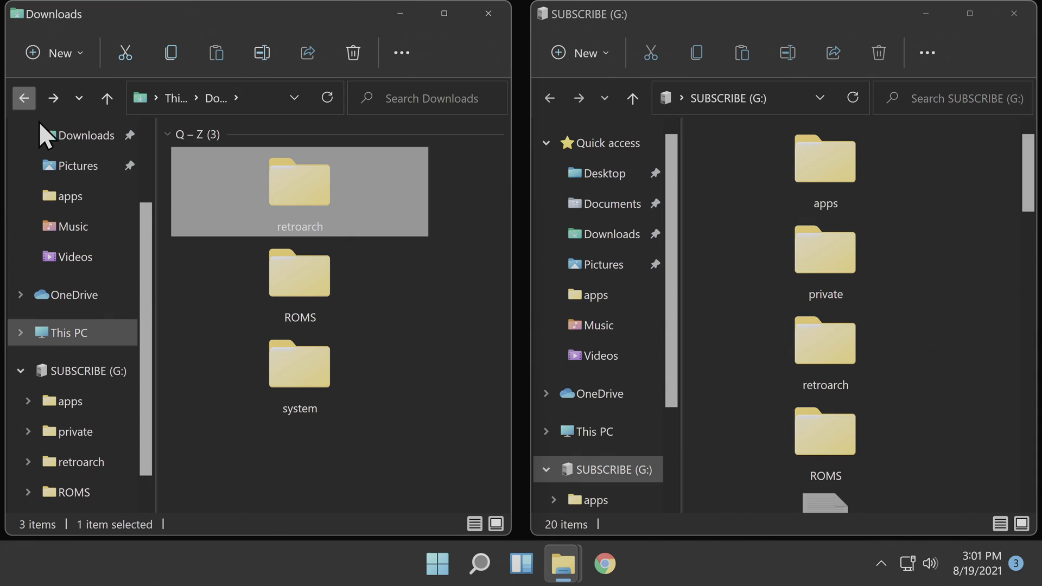
click(280, 371)
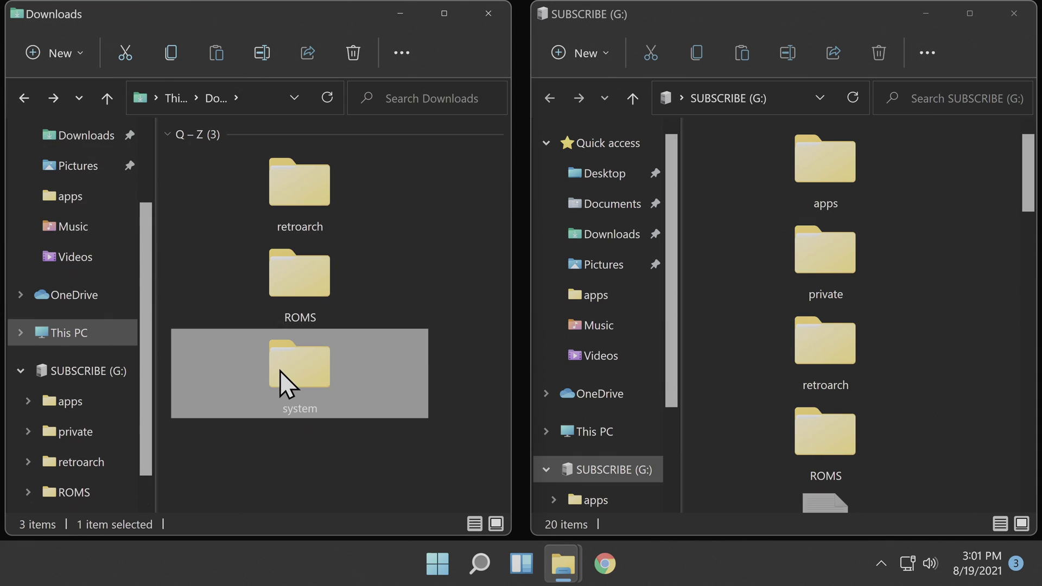
double_click(825, 348)
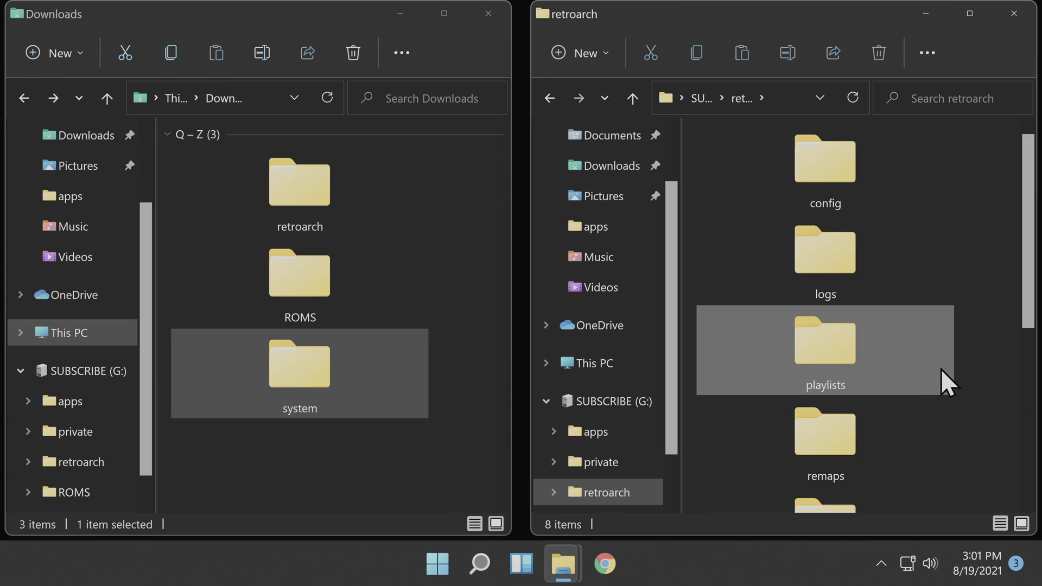
scroll(955, 367, down, 5)
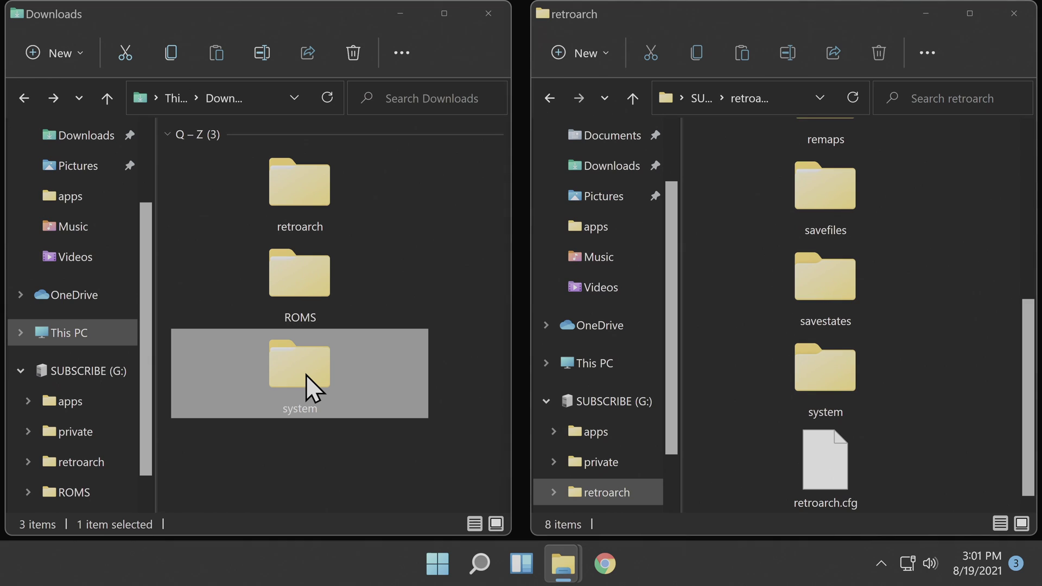
drag(304, 375, 895, 461)
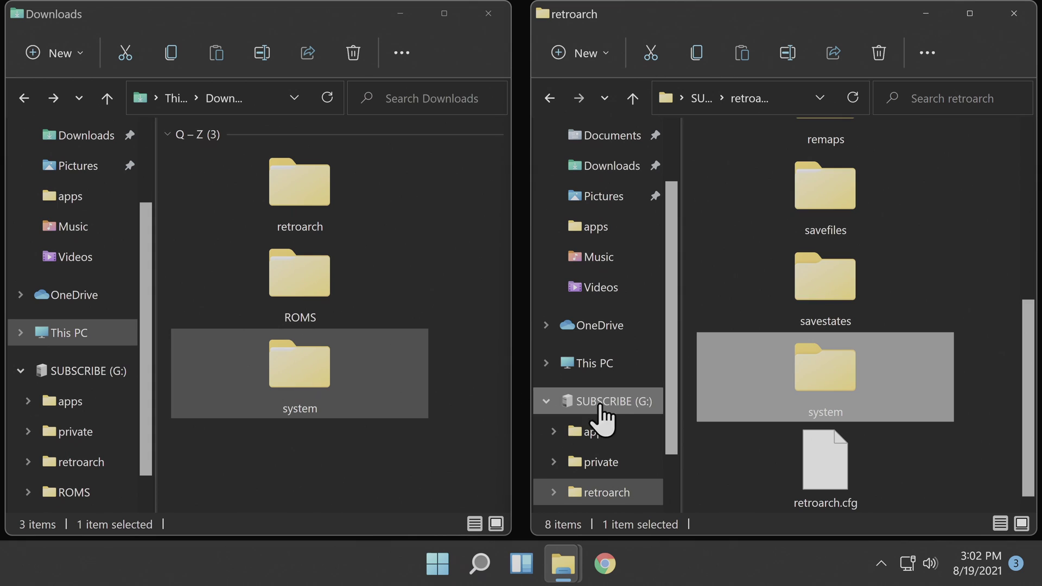
Step: Check the ROM files in the system folder on SUBSCRIBE (G:) and close both File Explorer windows
mouse_move(832, 373)
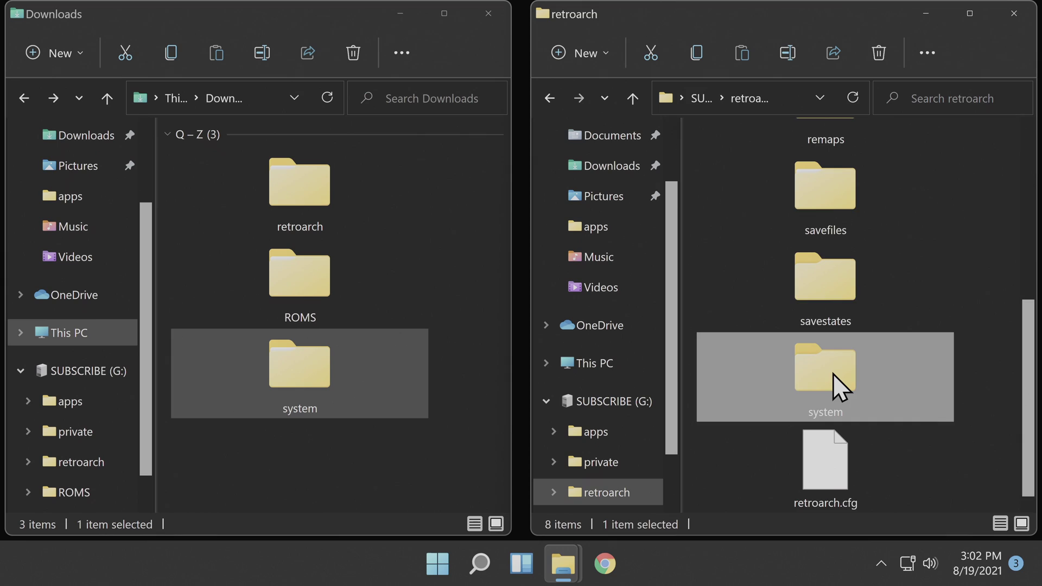
double_click(832, 373)
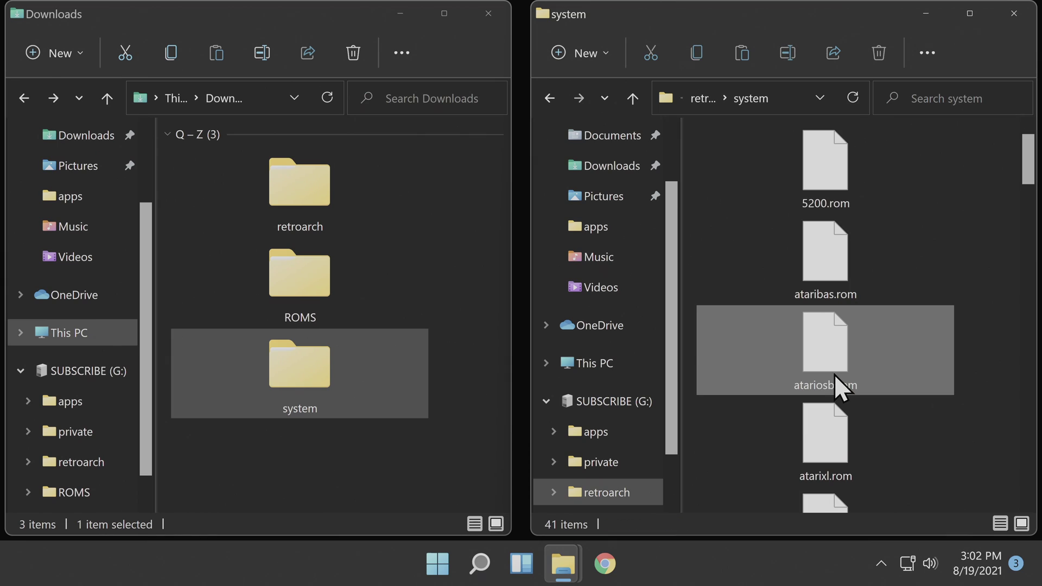
mouse_move(878, 369)
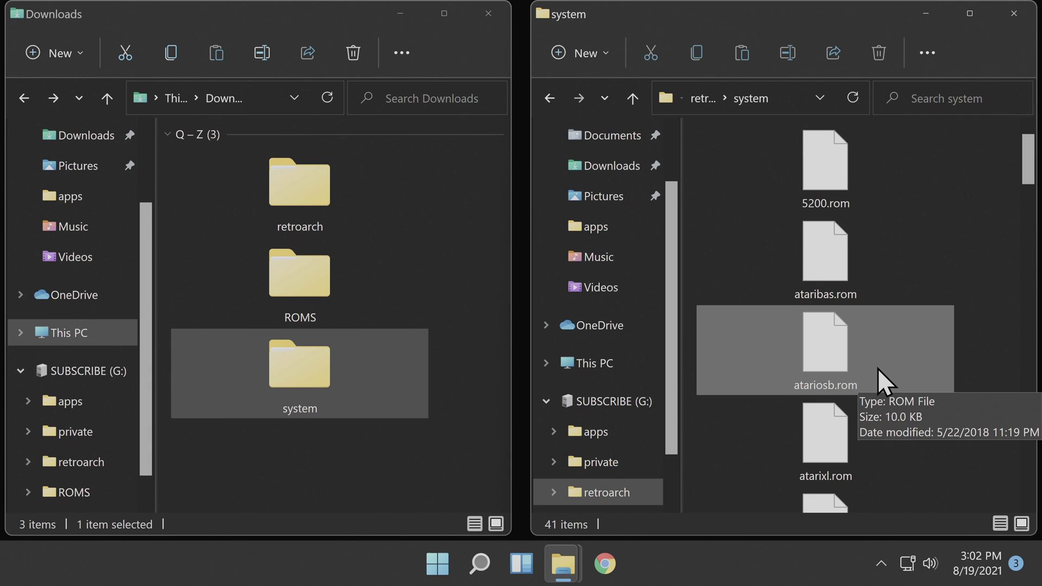
click(1010, 14)
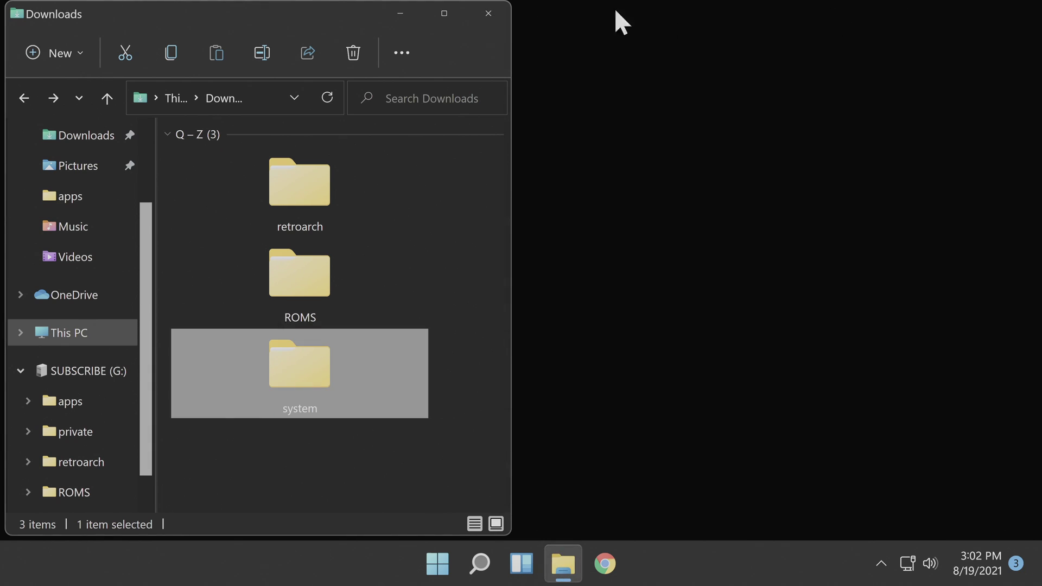
click(477, 5)
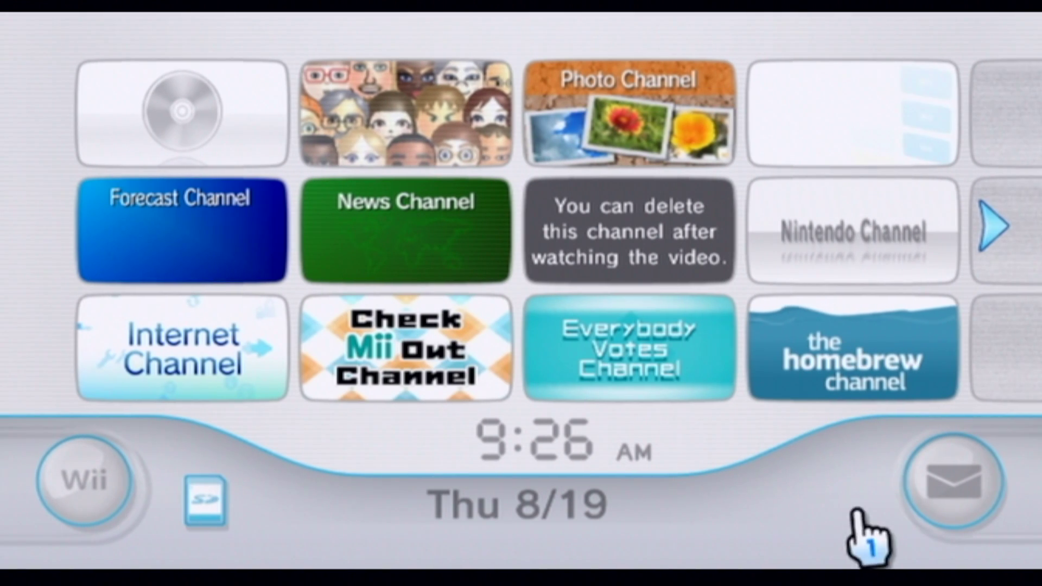
Step: Start the Homebrew Channel from the Wii Menu and load the retroarch-wii app
click(853, 358)
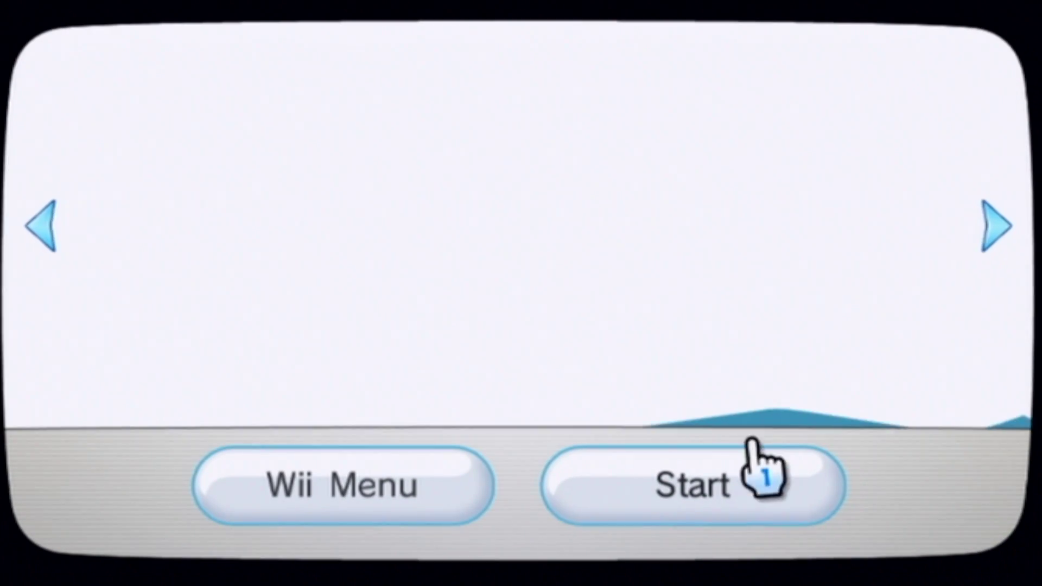
click(750, 453)
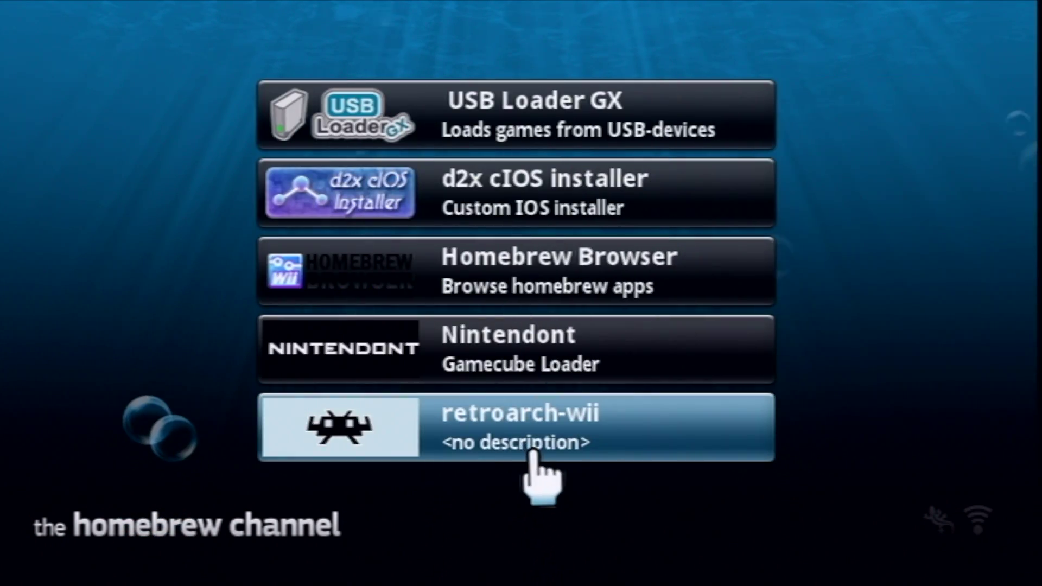
click(543, 457)
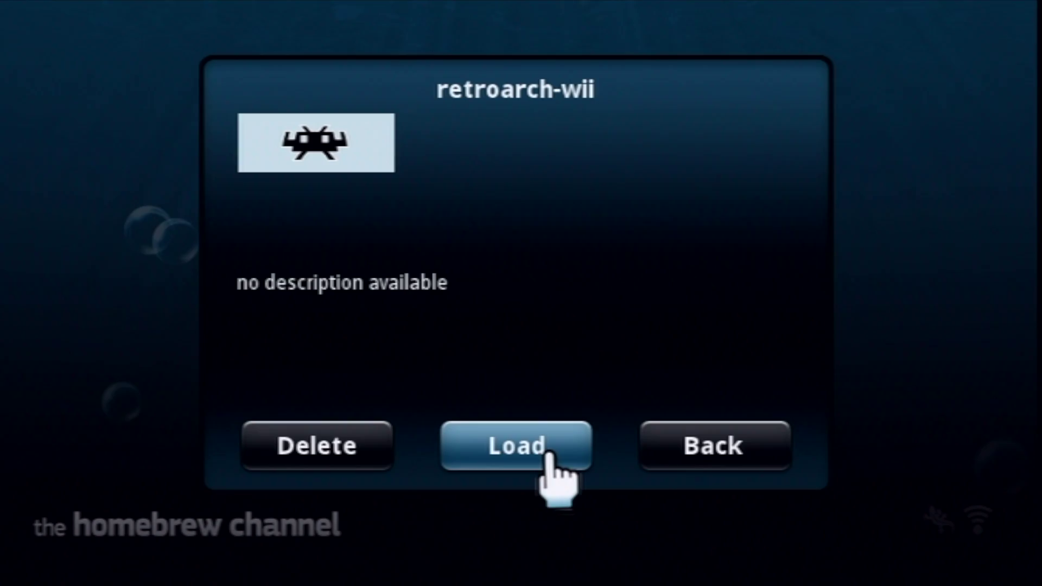
click(541, 460)
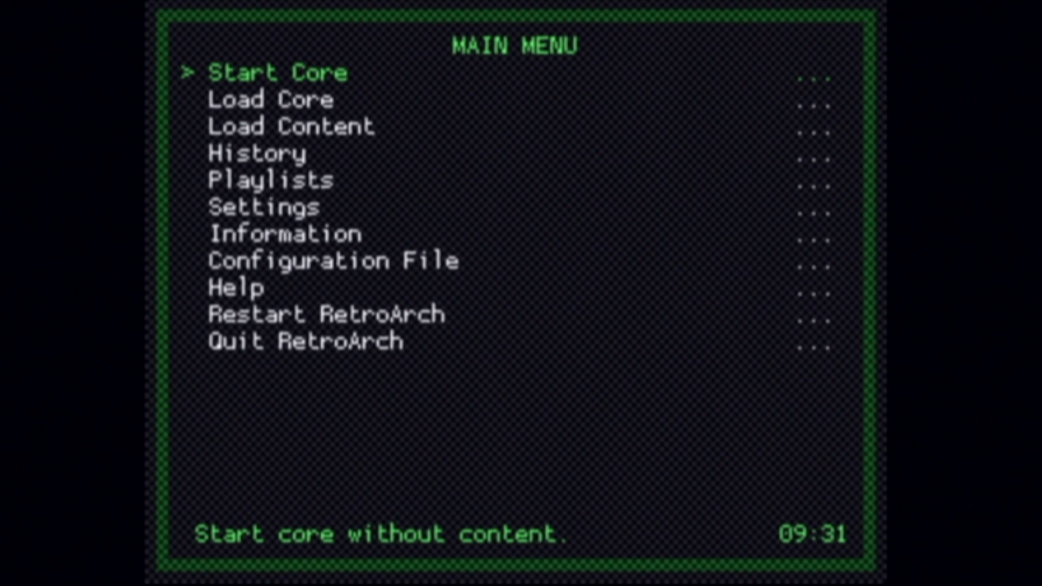
Step: Go to the playlists' Import Content section and open the Manual Scan settings
key(Down)
key(Down)
key(Down)
key(Down)
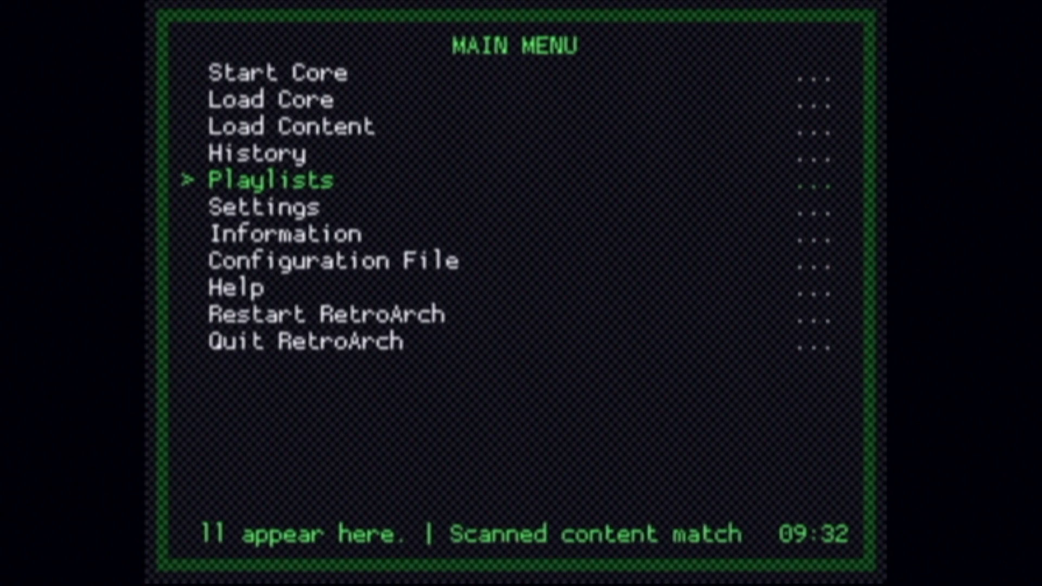
key(Return)
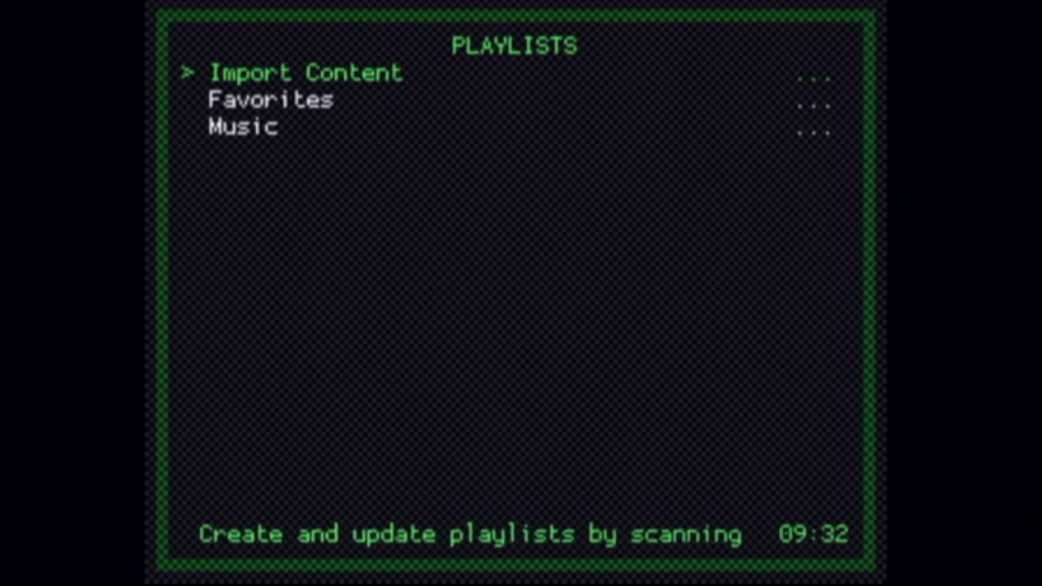
key(Return)
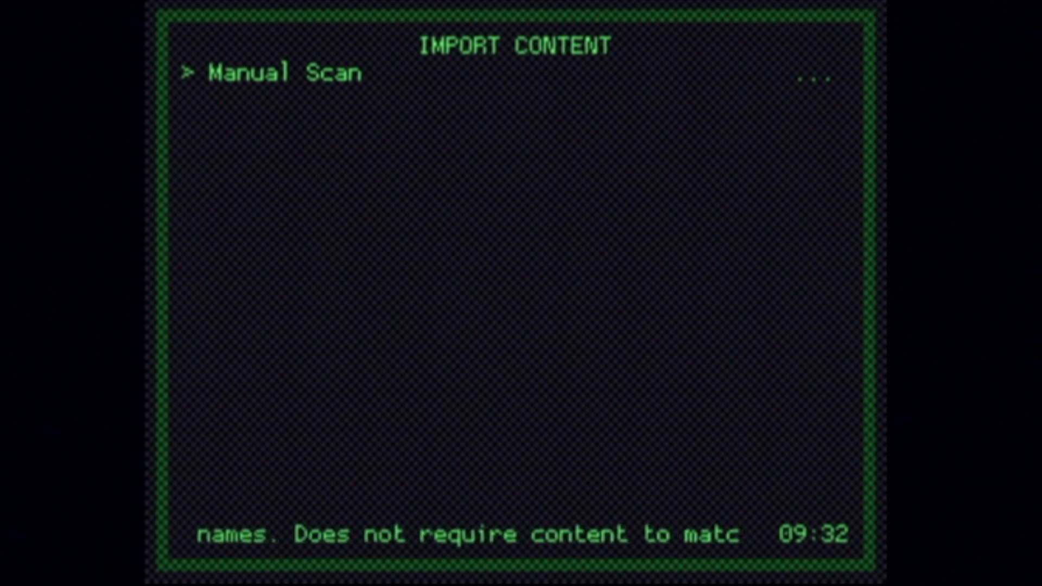
key(Return)
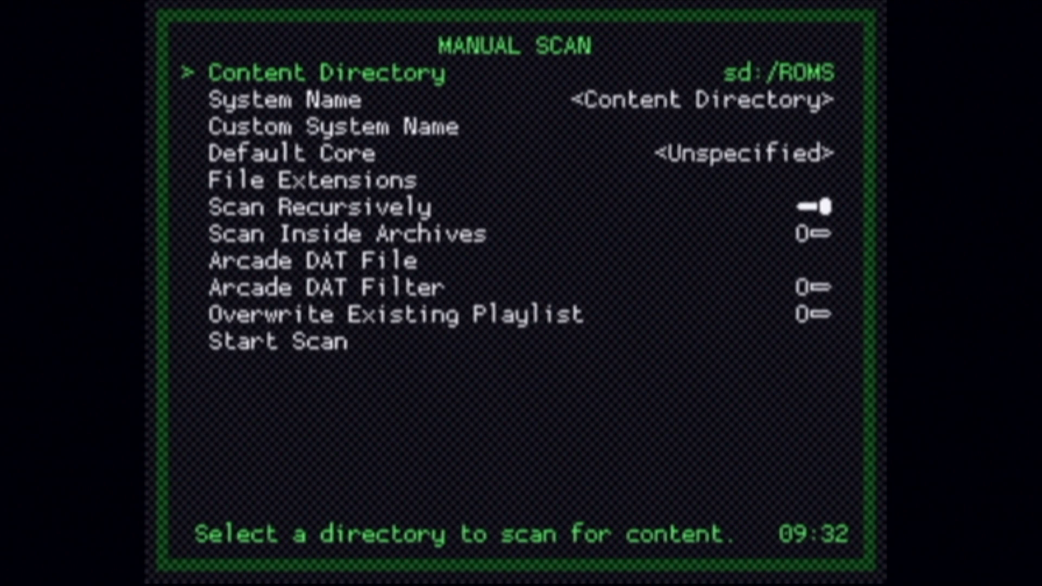
Step: Choose the ROMS folder on sd:/ as the content directory for the manual scan
key(Return)
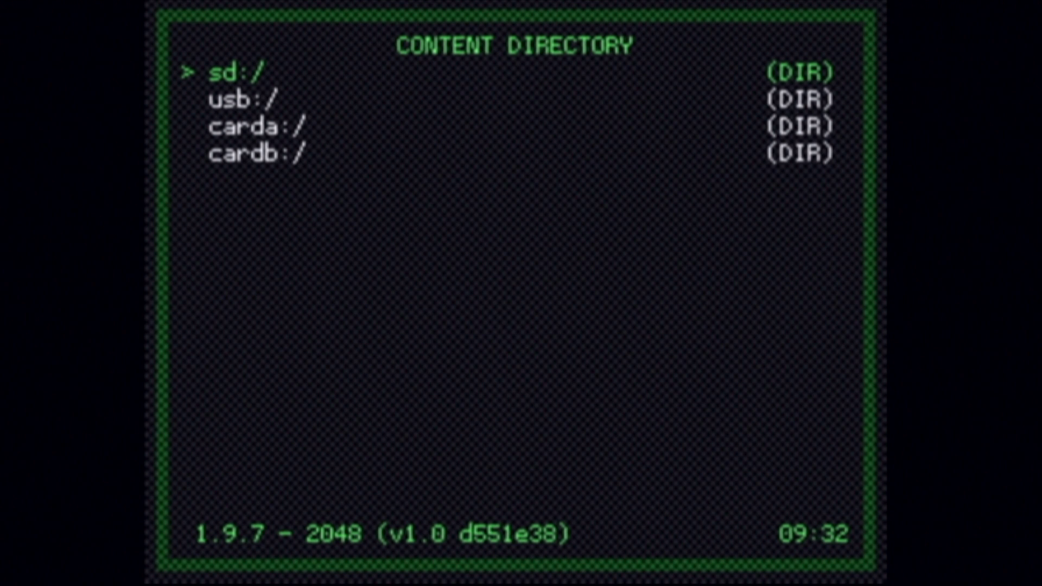
key(Return)
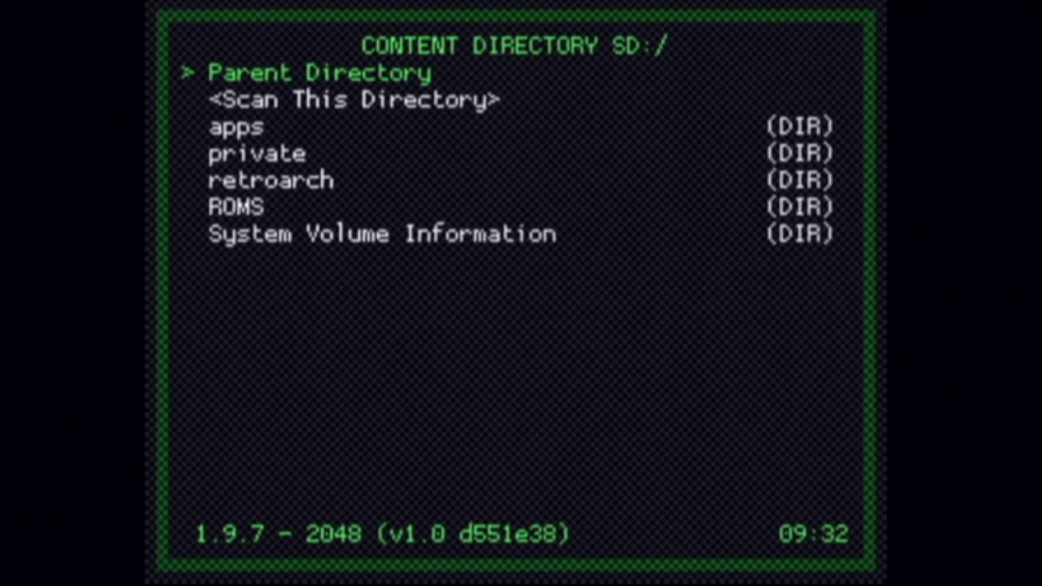
key(Down)
key(Down)
key(Down)
key(Down)
key(Down)
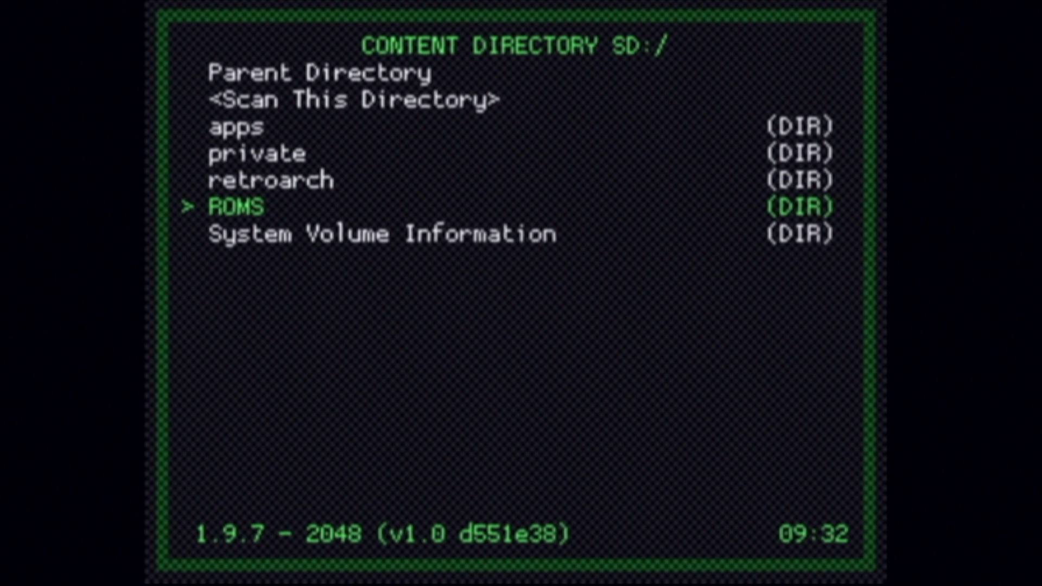
key(Return)
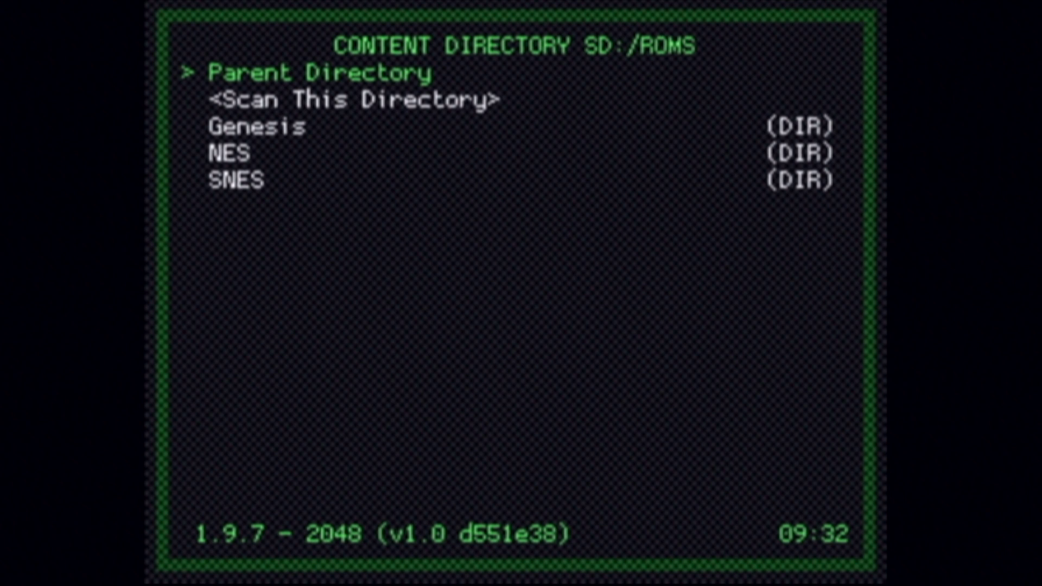
key(Down)
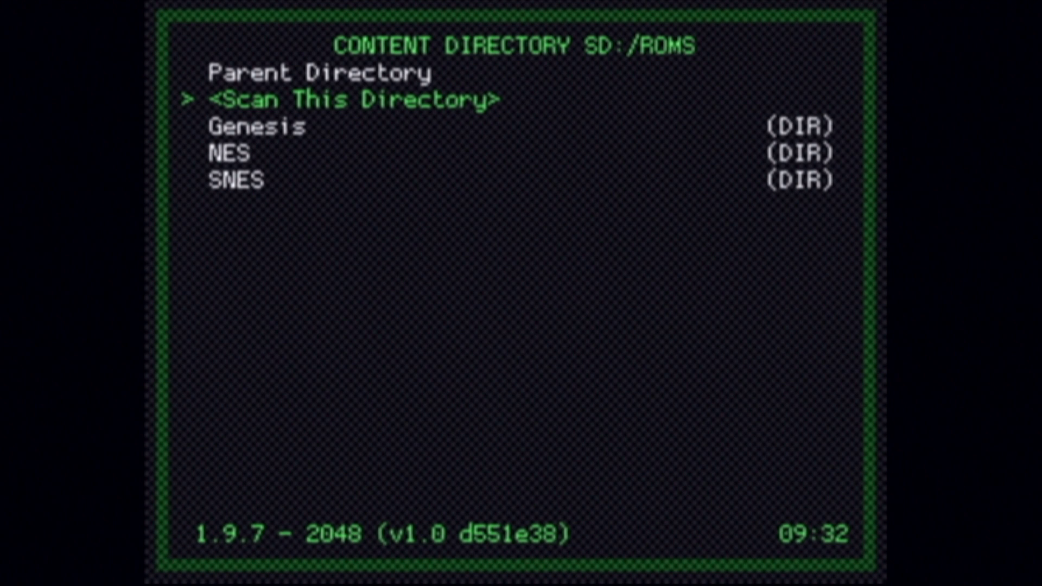
key(Return)
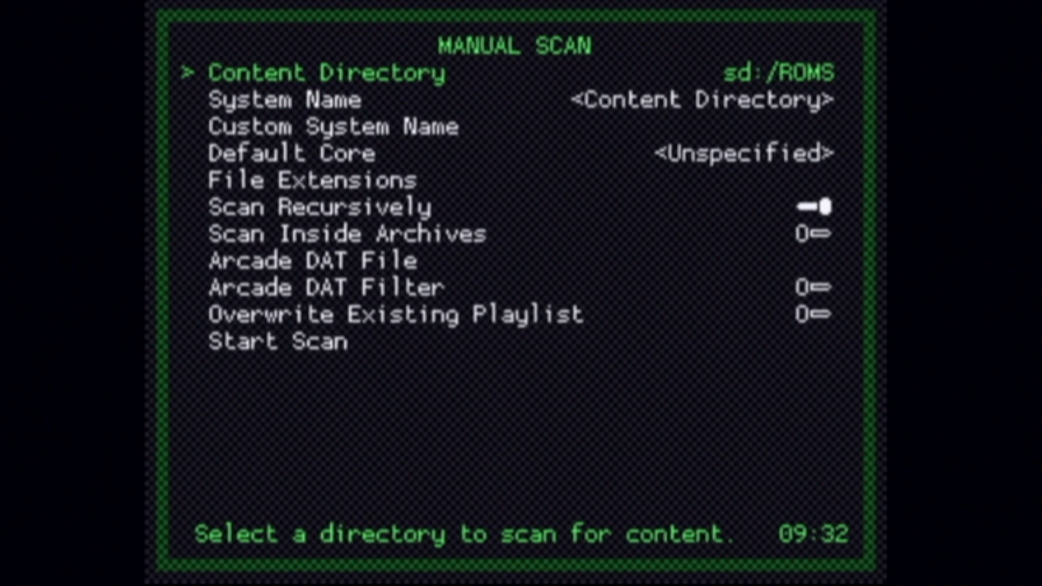
Step: Run the manual content scan on the sd:/ROMS directory
key(Down)
key(Down)
key(Down)
key(Down)
key(Down)
key(Down)
key(Down)
key(Down)
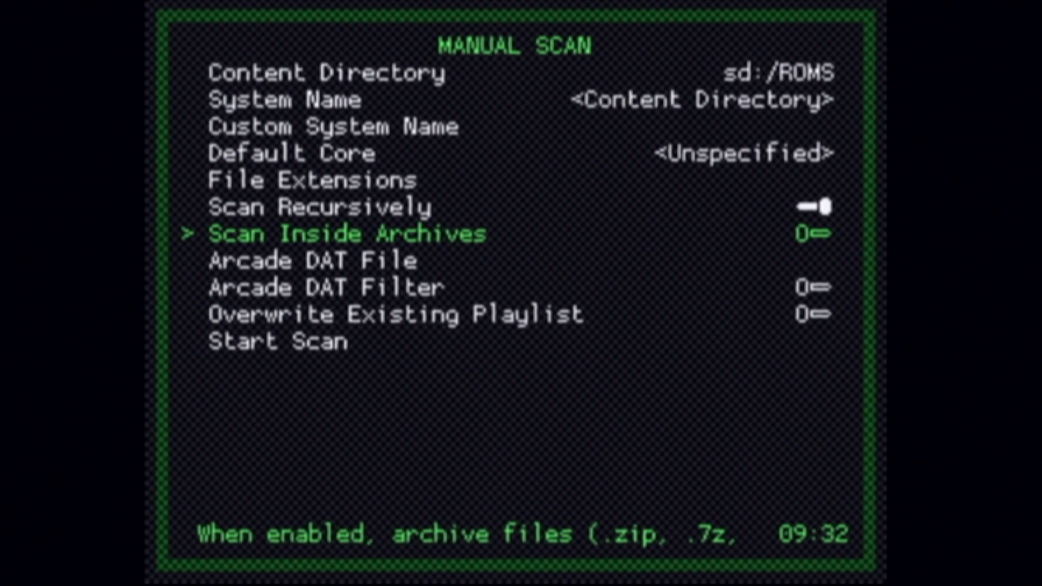
key(Down)
key(Down)
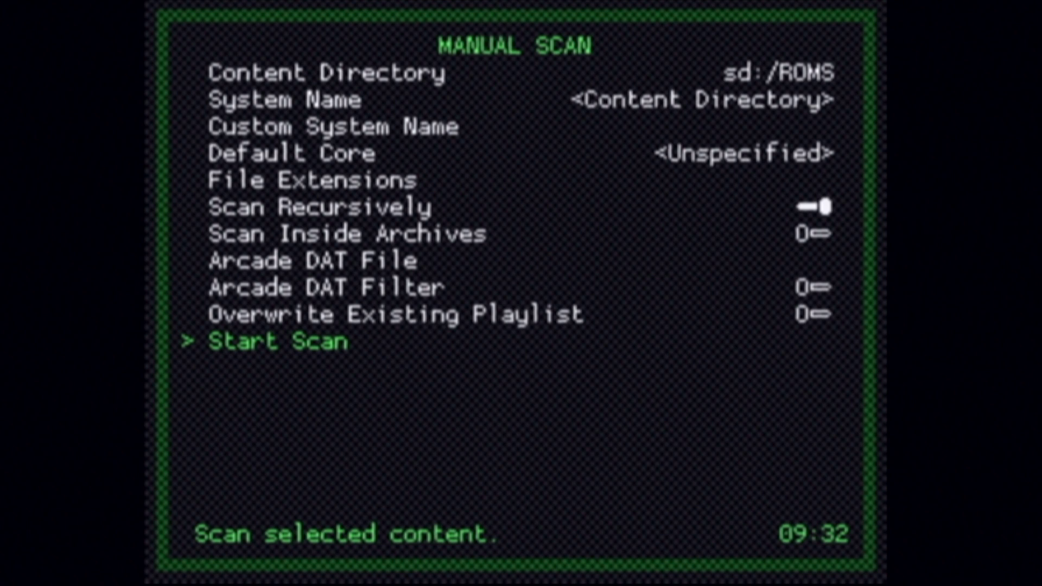
Step: Return to Playlists and open the ROMS playlist
key(BackSpace)
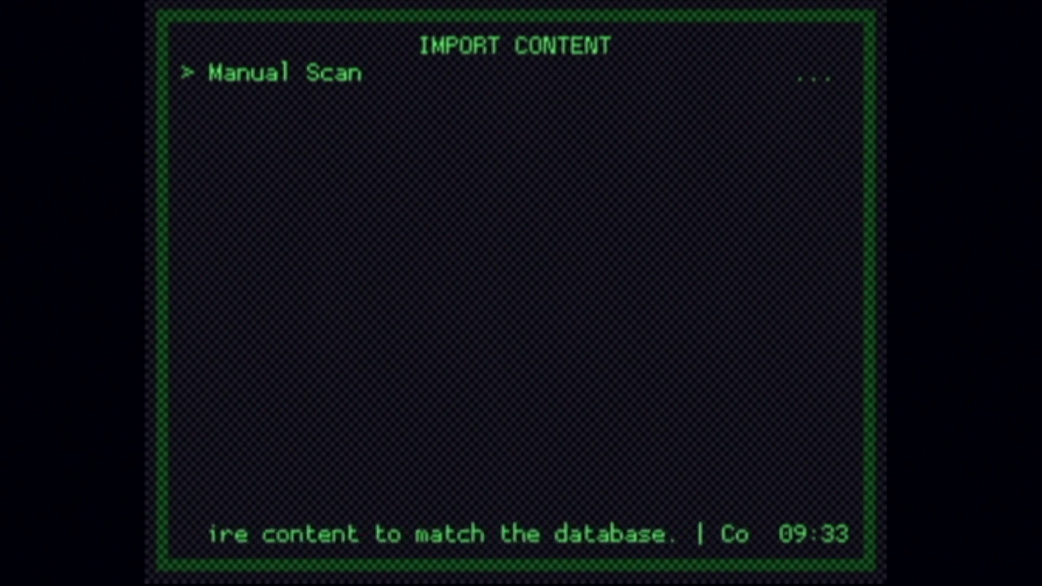
key(BackSpace)
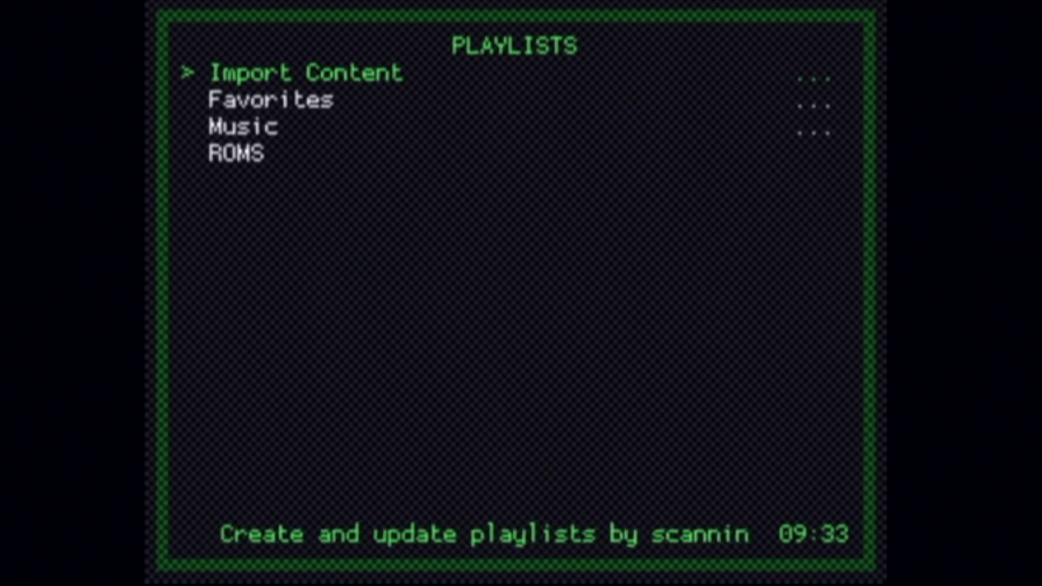
key(Down)
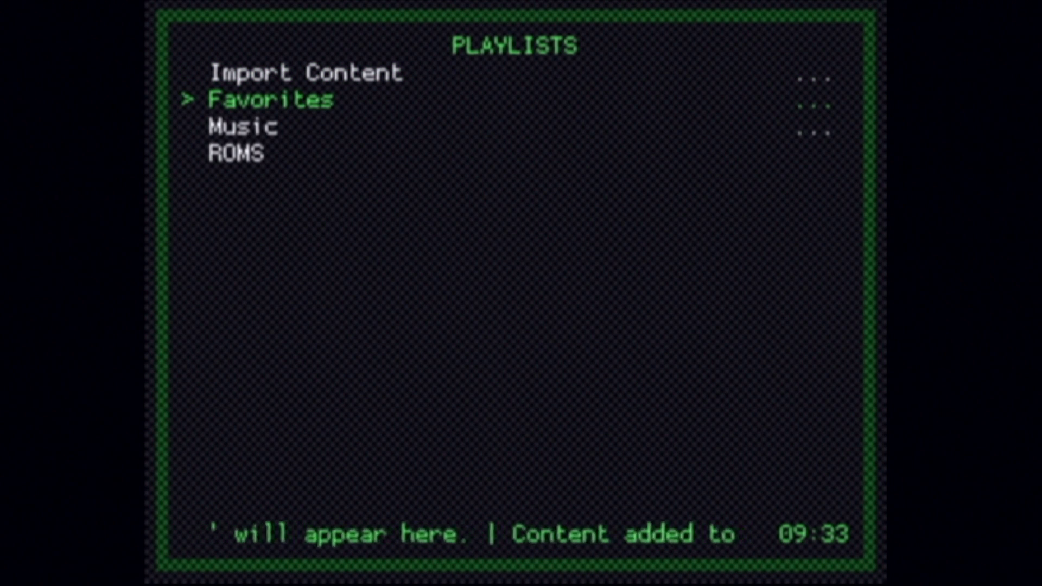
key(Down)
key(Down)
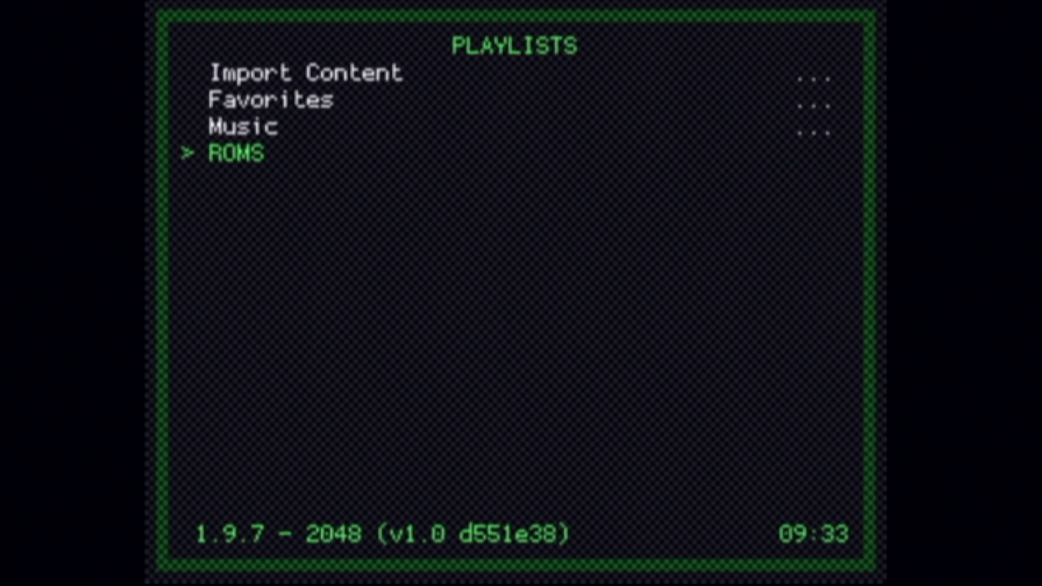
key(Return)
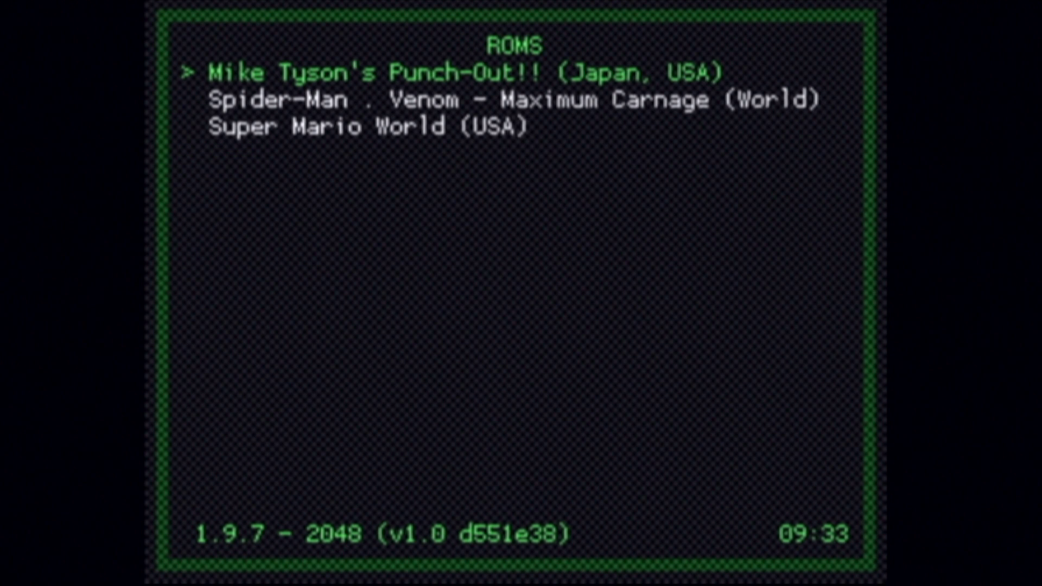